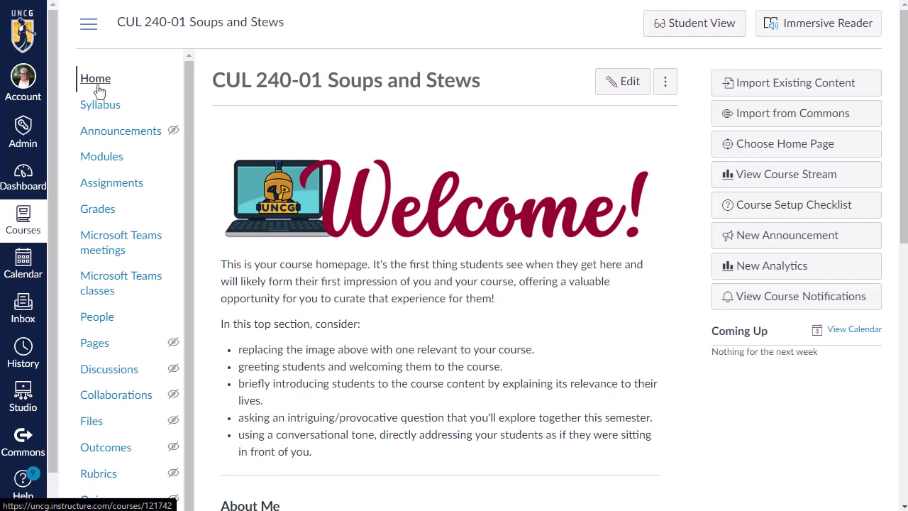
# In Settings > Navigation, move Microsoft OneDrive into the visible items just below Grades and save
pyautogui.scroll(-2, 89, 184)
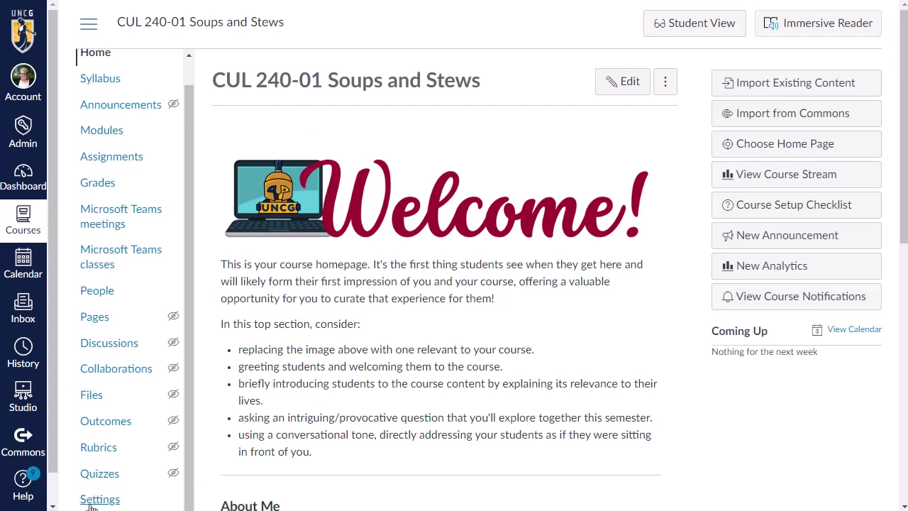
pyautogui.click(92, 503)
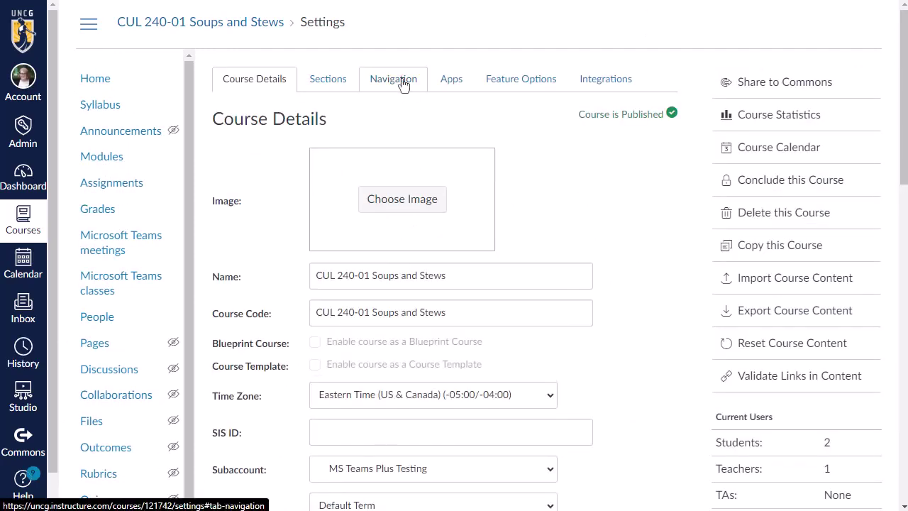
pyautogui.click(402, 84)
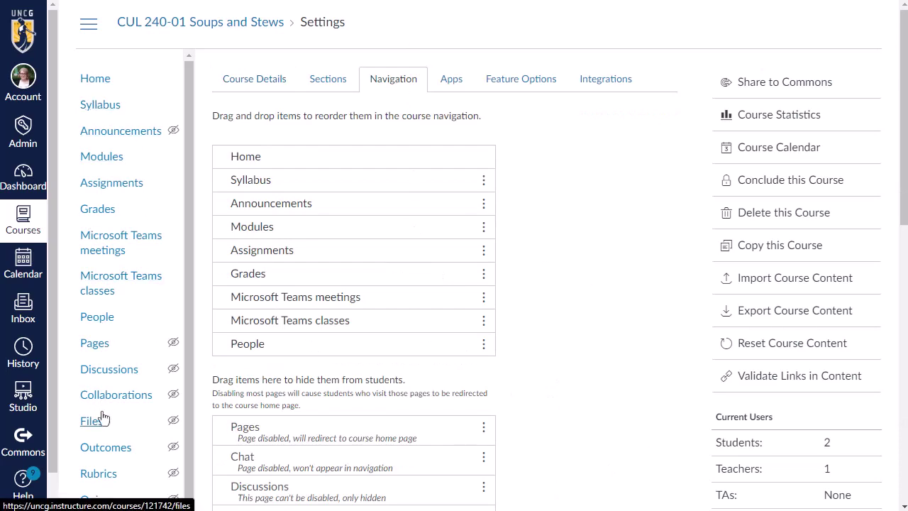
pyautogui.scroll(-2, 529, 389)
pyautogui.scroll(-3, 529, 390)
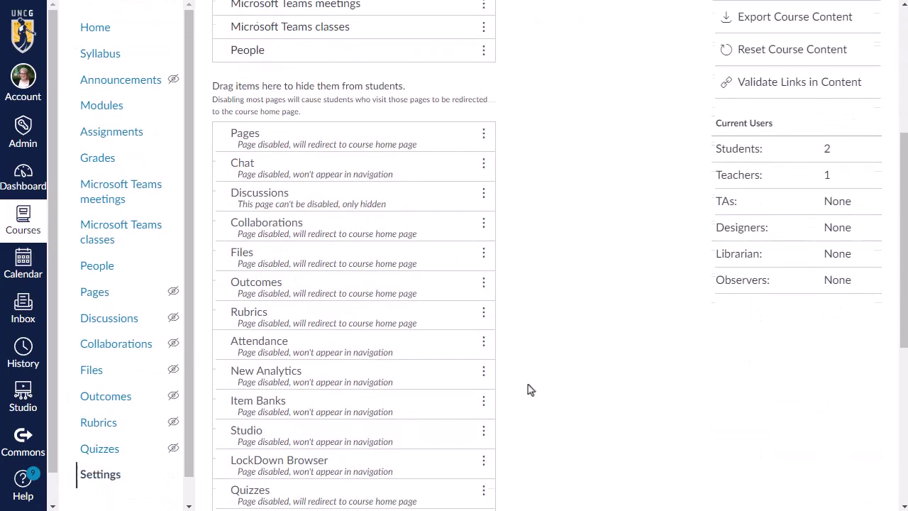
pyautogui.scroll(-4, 529, 390)
pyautogui.scroll(-1, 529, 390)
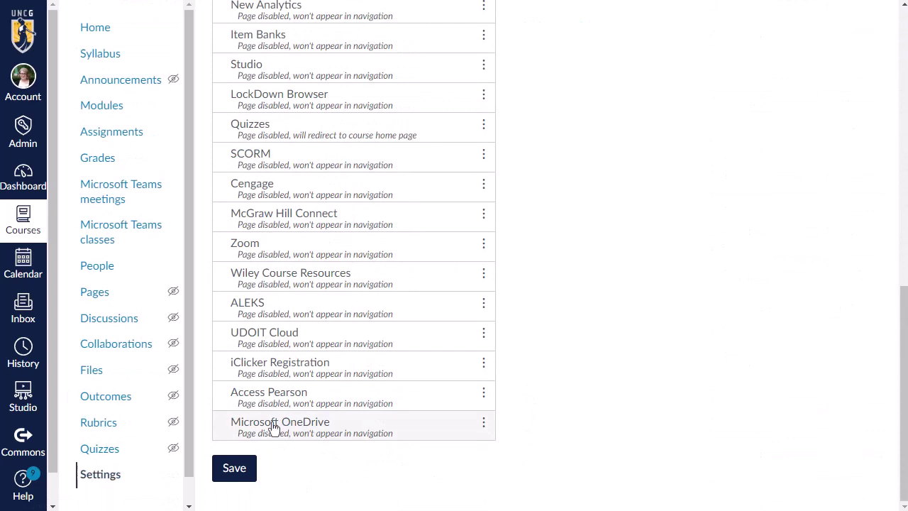
pyautogui.moveTo(324, 425); pyautogui.dragTo(338, 4)
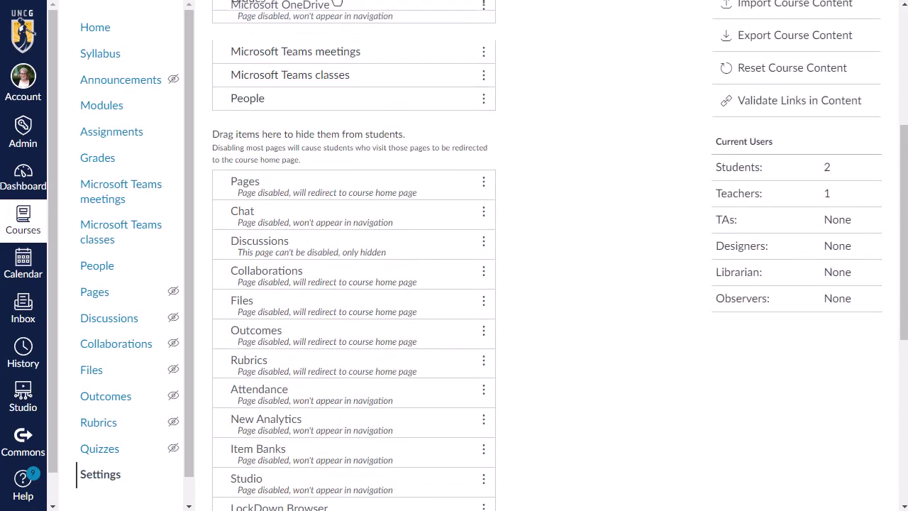
pyautogui.moveTo(338, 5); pyautogui.dragTo(357, 187)
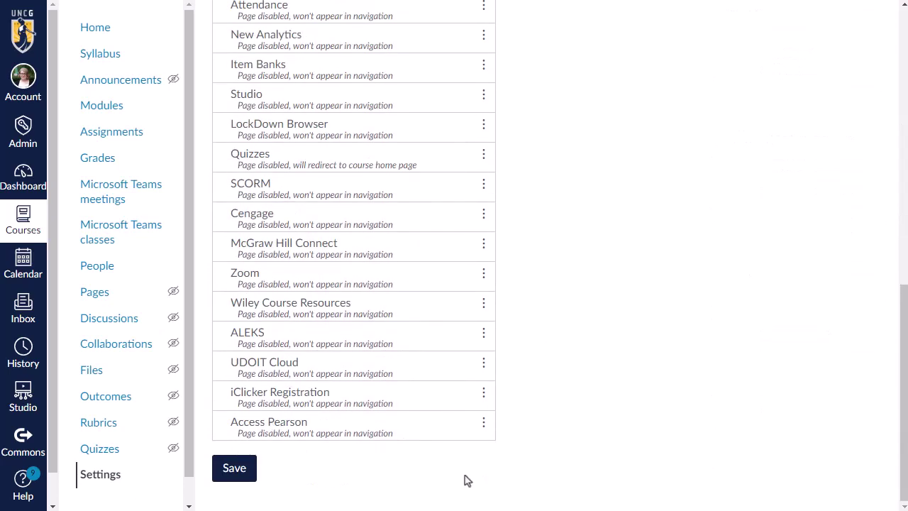
pyautogui.click(248, 475)
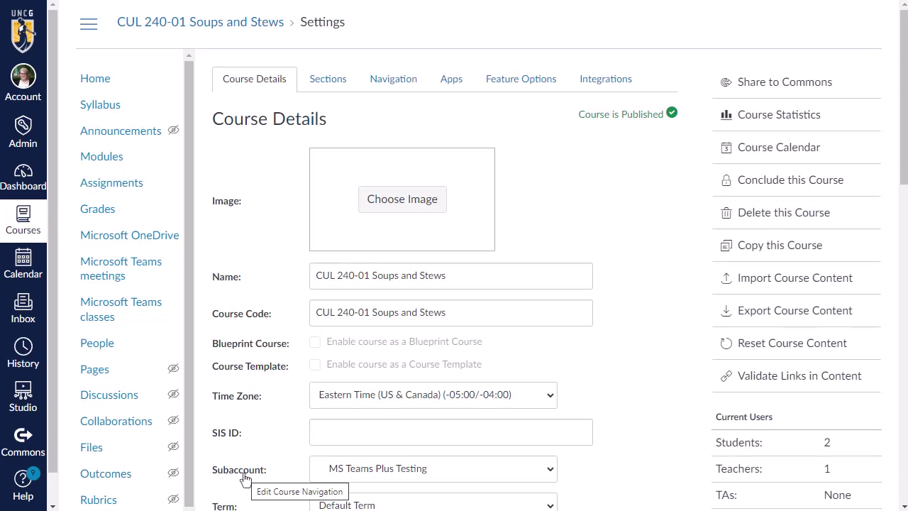
# Open the course's Microsoft OneDrive page from the course navigation
pyautogui.click(132, 240)
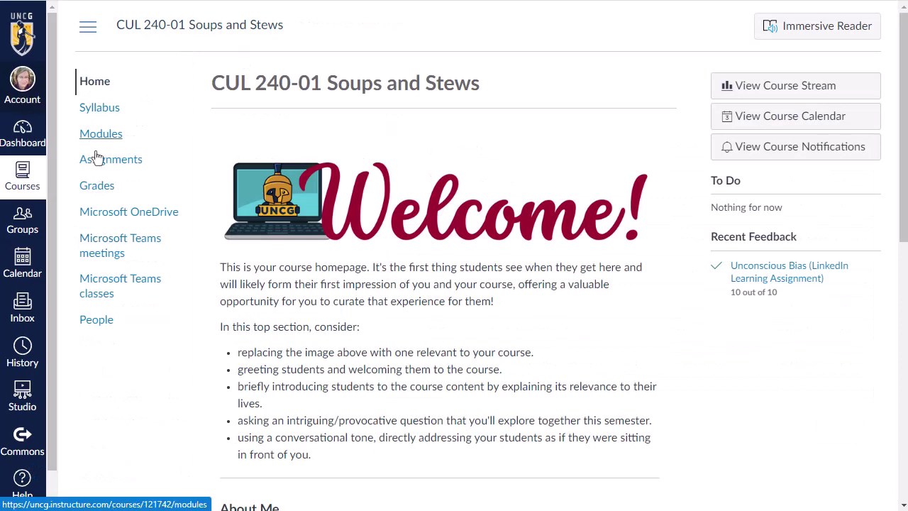
# Open the Microsoft OneDrive page from the student's course navigation
pyautogui.click(107, 213)
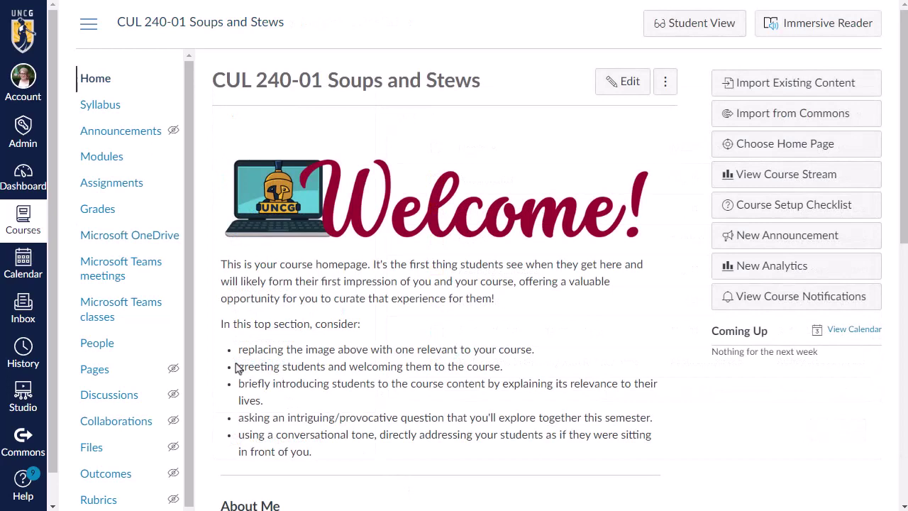
# Open the course Syllabus in edit mode, focused on its empty description editor
pyautogui.click(97, 113)
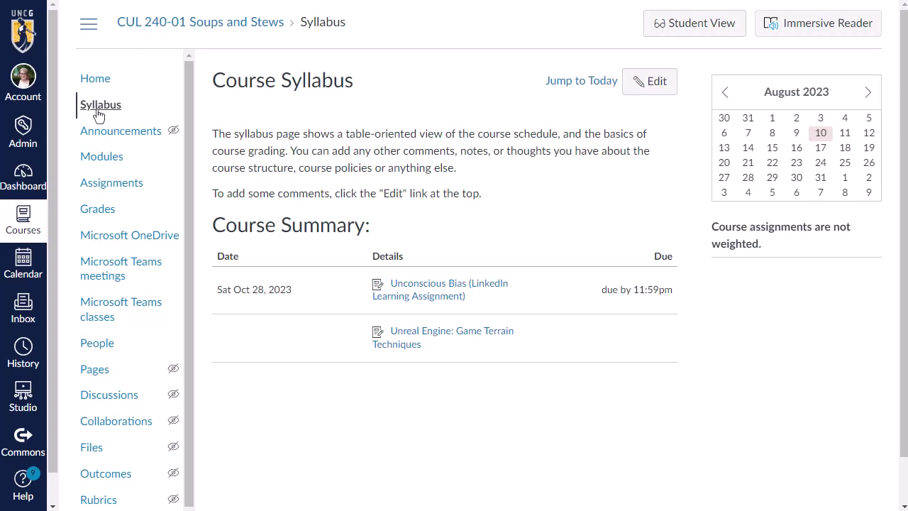
pyautogui.click(652, 83)
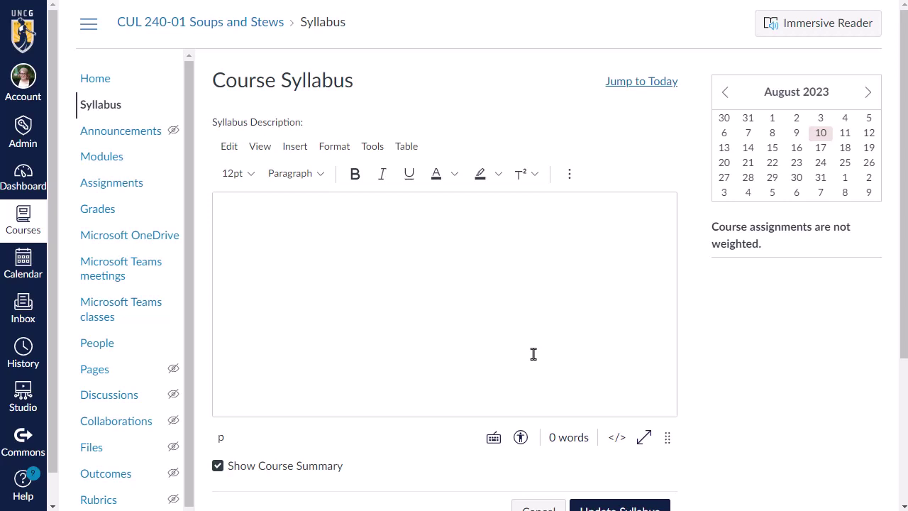
pyautogui.click(516, 287)
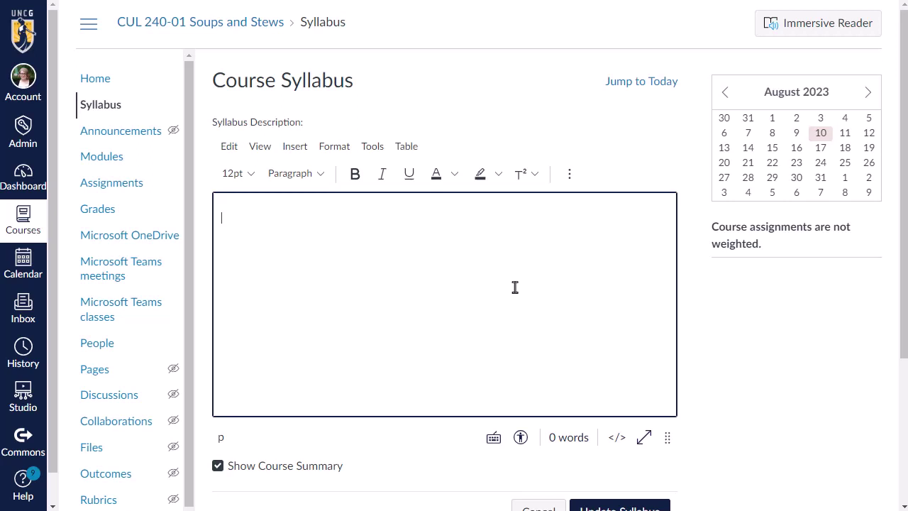
# Launch Microsoft OneDrive from the editor's Apps > View All list
pyautogui.click(570, 175)
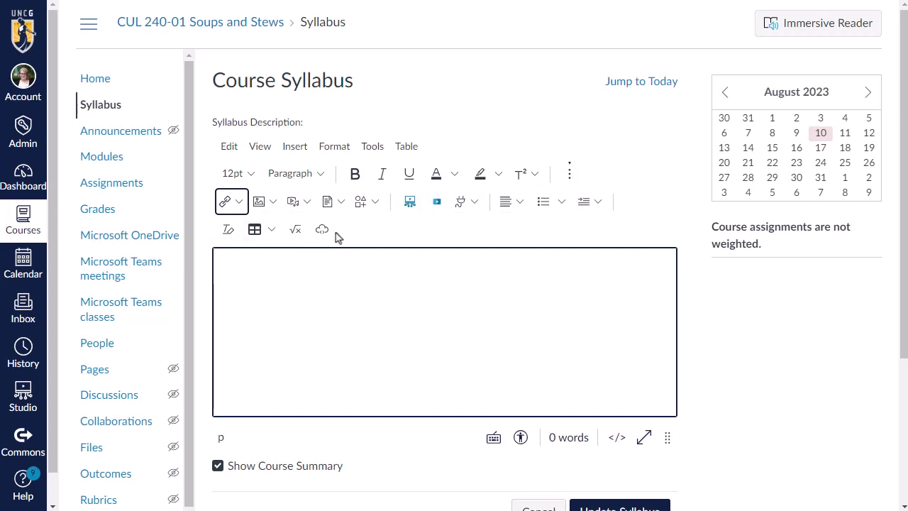
pyautogui.click(462, 205)
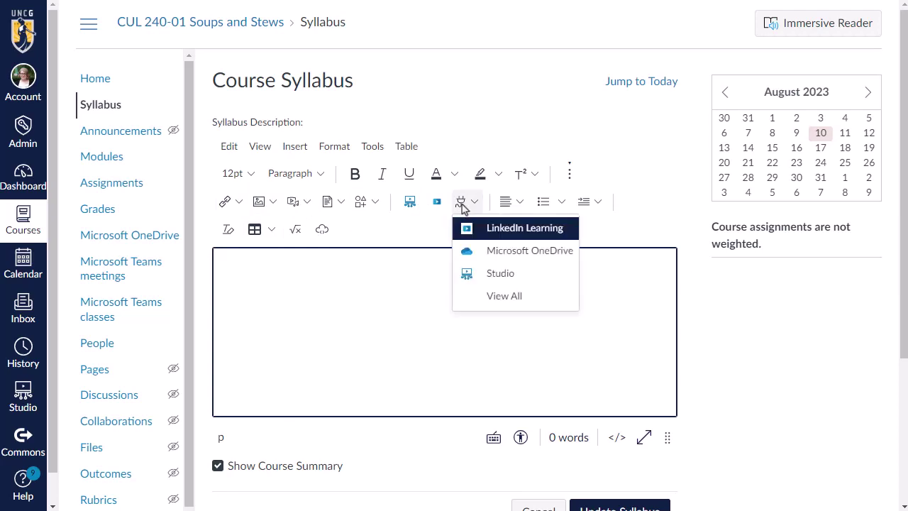
pyautogui.click(499, 298)
pyautogui.scroll(-2, 320, 227)
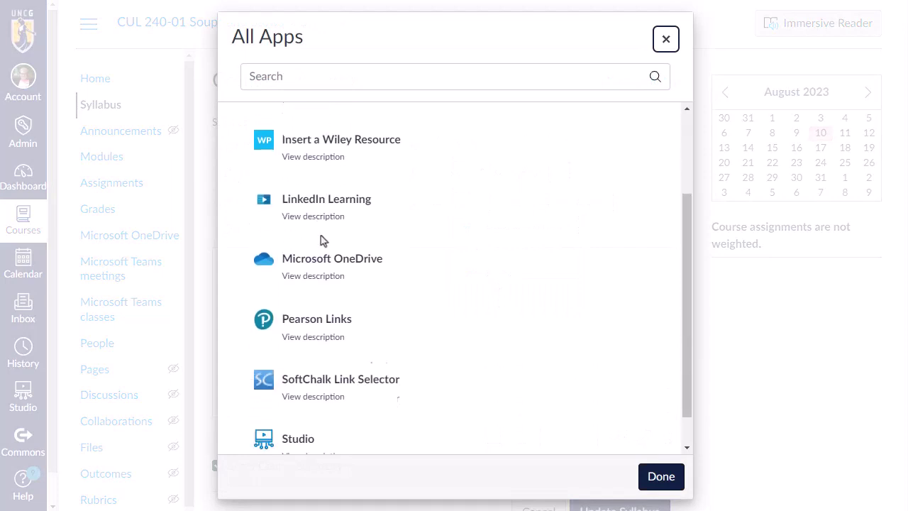
pyautogui.scroll(-1, 321, 241)
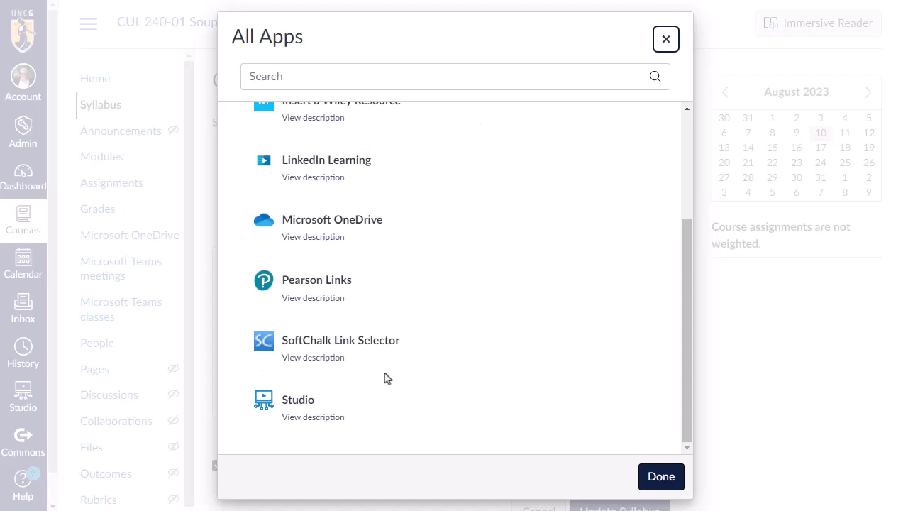
pyautogui.click(330, 222)
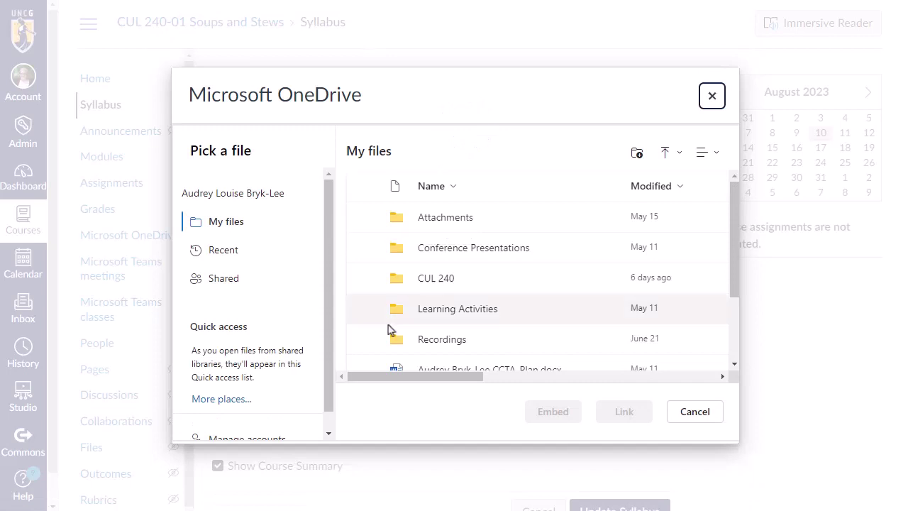
# Embed CUL 240 Syllabus.docx from the CUL 240 OneDrive folder
pyautogui.click(435, 278)
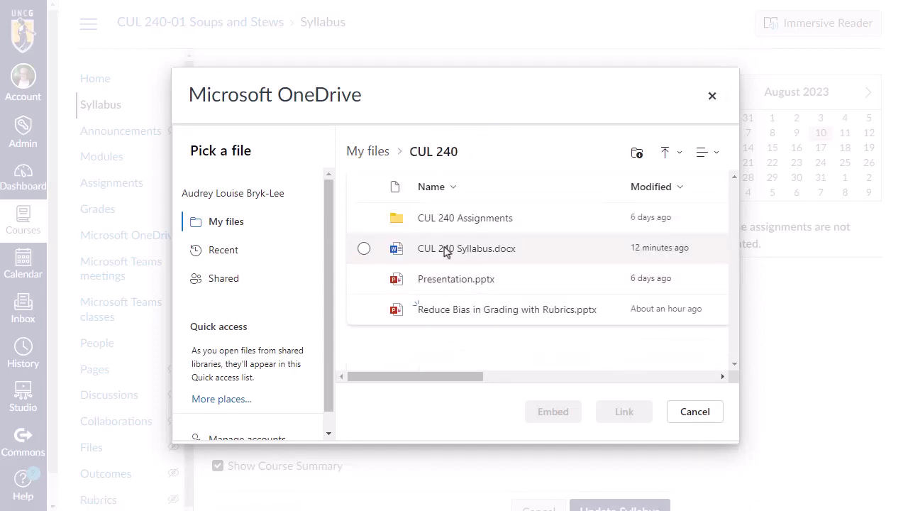
pyautogui.click(446, 251)
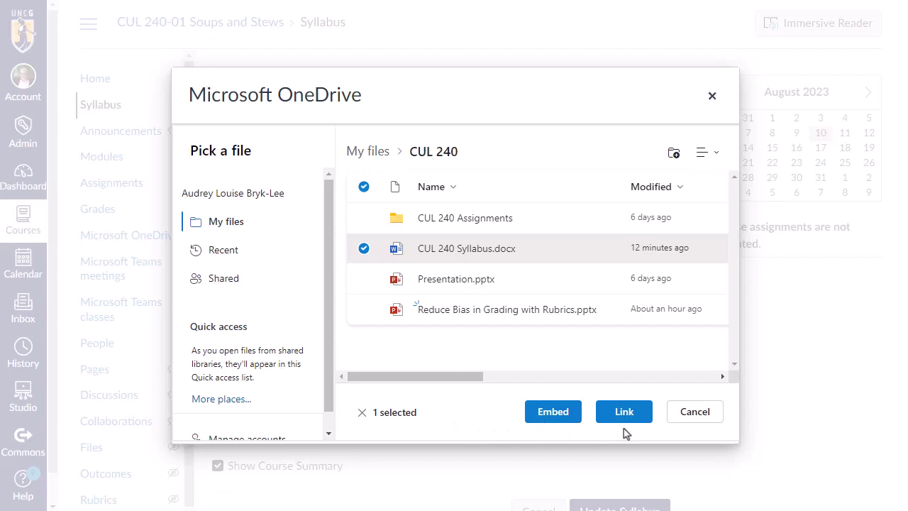
pyautogui.click(562, 418)
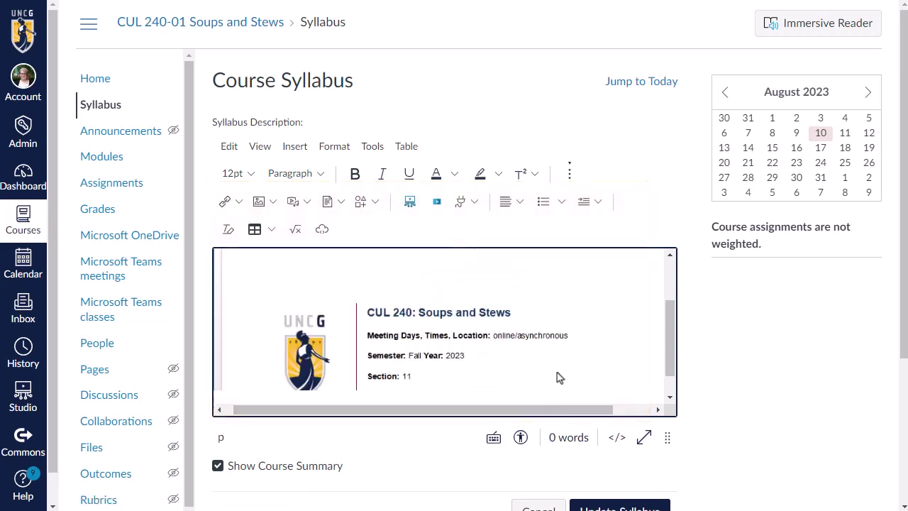
# Save the syllabus with Update Syllabus, then view the Syllabus page as a student
pyautogui.scroll(-2, 719, 450)
pyautogui.click(634, 374)
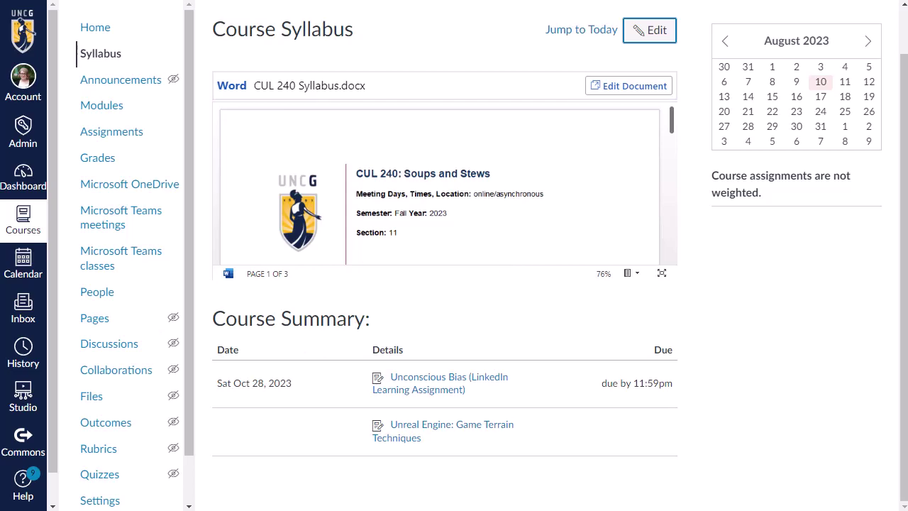
pyautogui.click(93, 110)
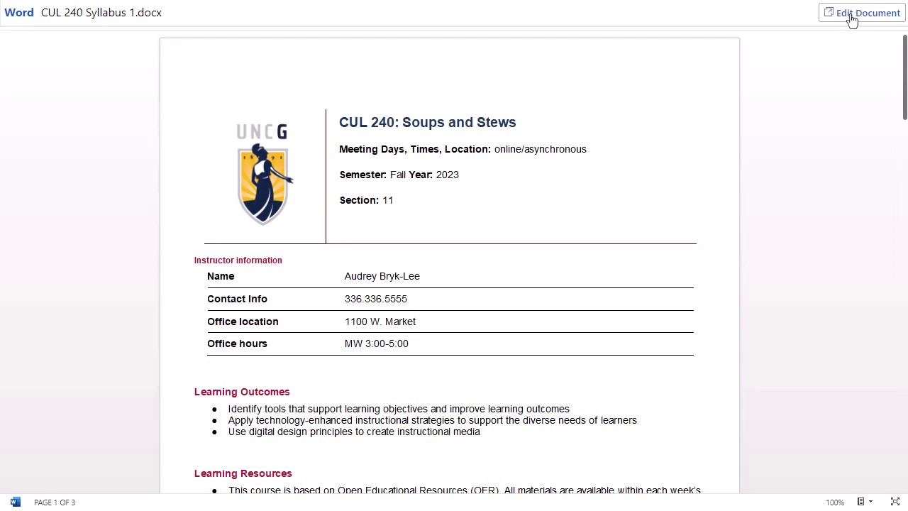
# Open the embedded CUL 240 syllabus document for editing
pyautogui.click(853, 20)
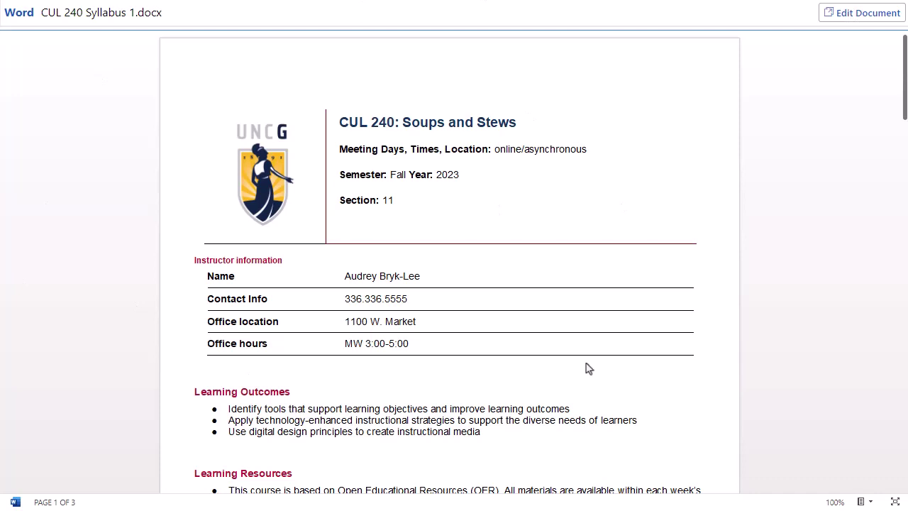
pyautogui.click(856, 16)
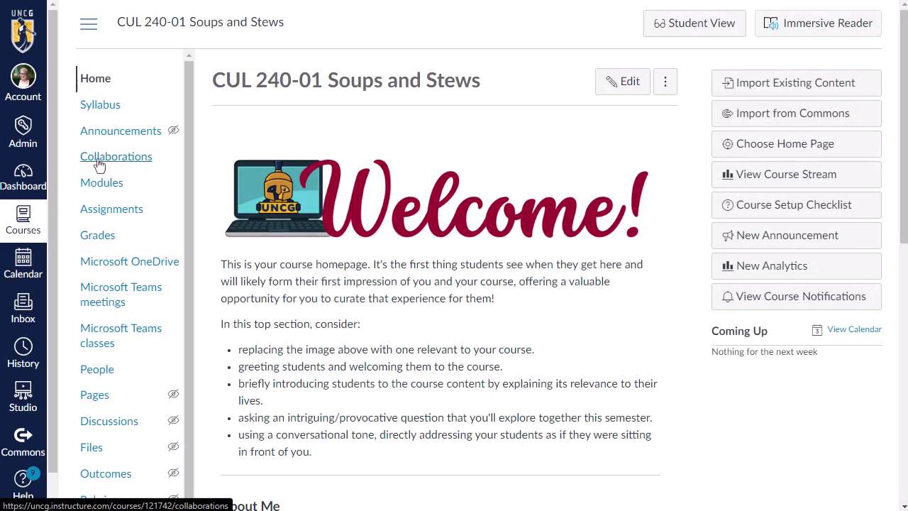
# On the Collaborations page, choose Microsoft OneDrive as the collaboration tool
pyautogui.click(99, 164)
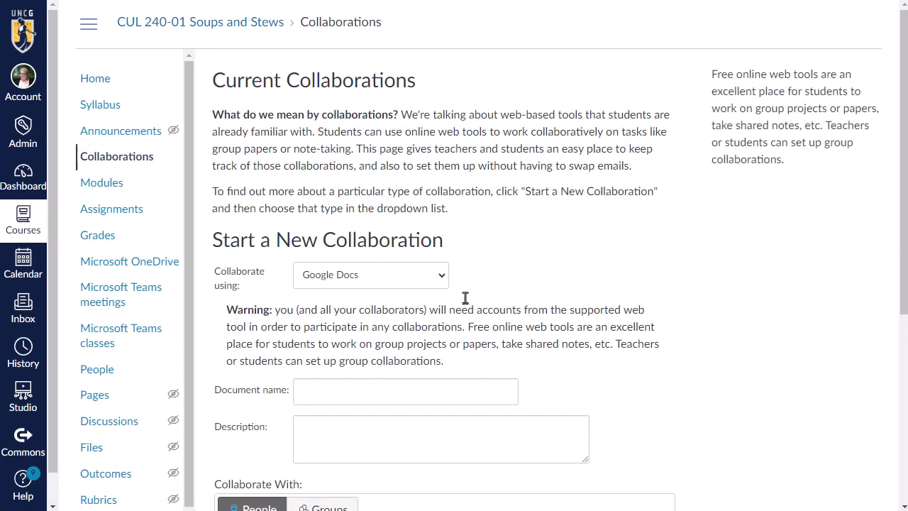
pyautogui.click(306, 275)
pyautogui.click(311, 308)
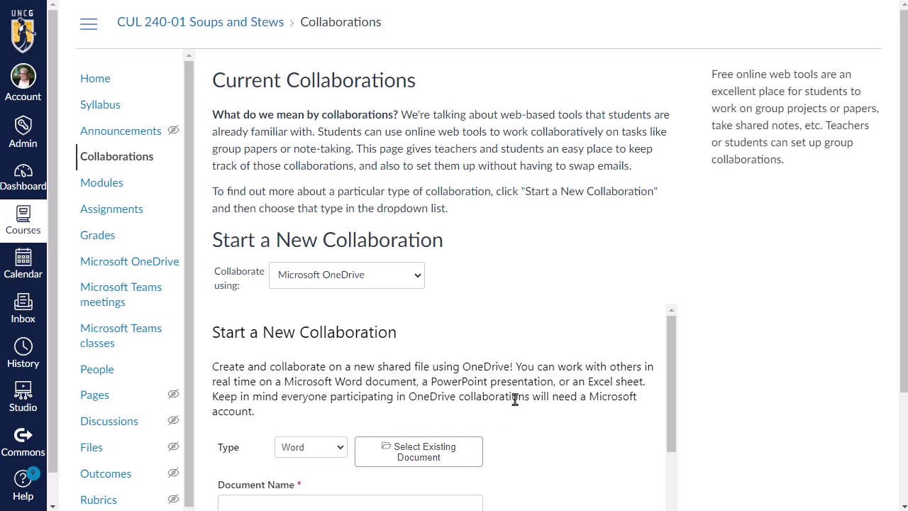
pyautogui.scroll(-1, 519, 399)
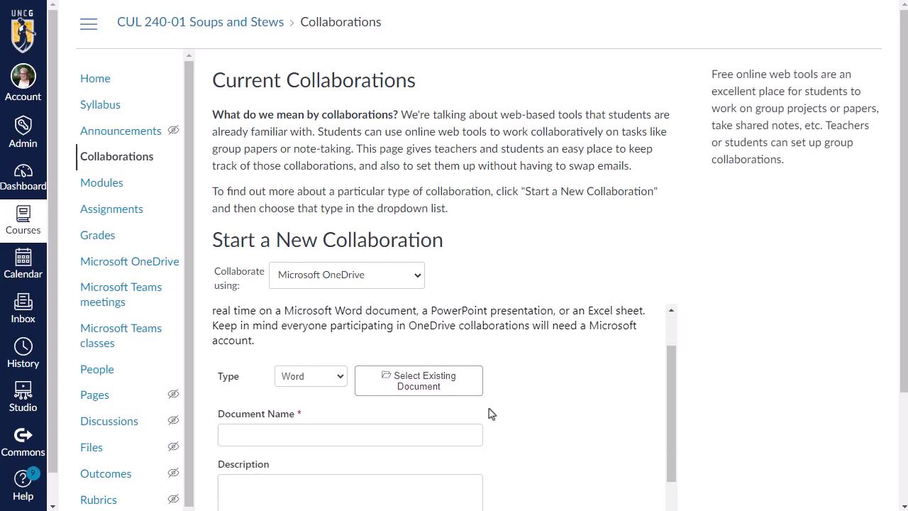
# Name the collaboration document 'Sept 1 Group Work'
pyautogui.click(327, 433)
pyautogui.click(319, 462)
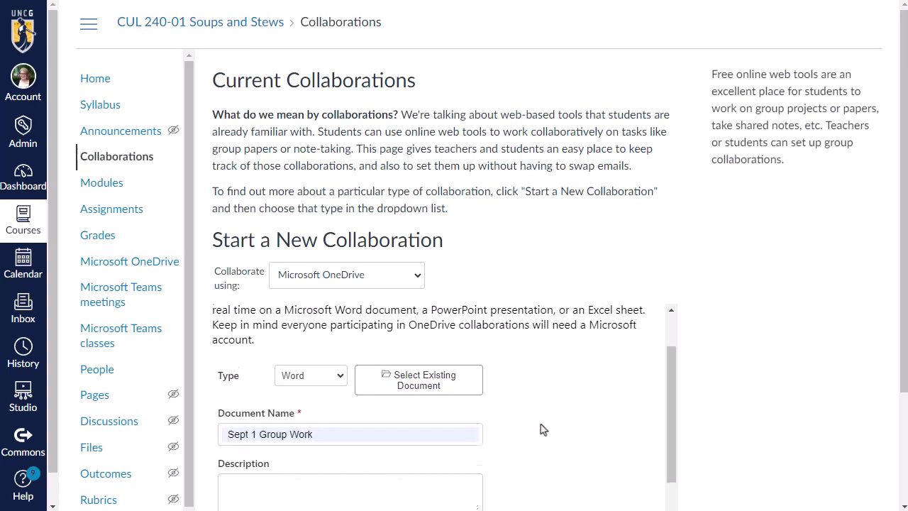
pyautogui.scroll(-1, 540, 429)
pyautogui.scroll(-1, 541, 429)
pyautogui.scroll(-1, 541, 429)
pyautogui.scroll(-2, 541, 429)
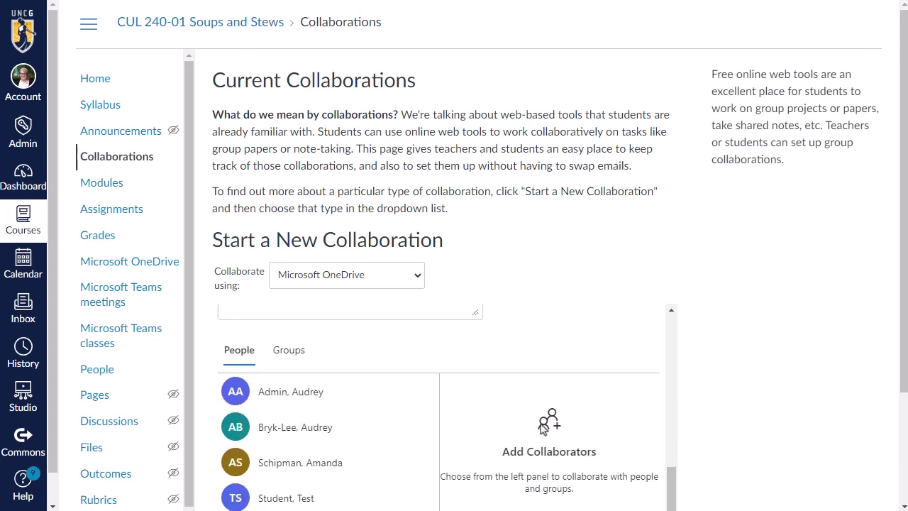
# Add two people as collaborators and save the collaboration
pyautogui.click(294, 413)
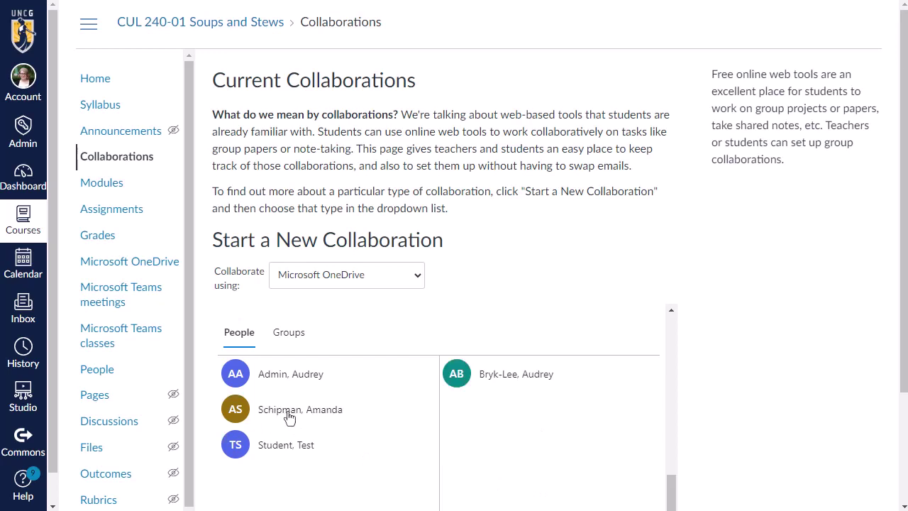
pyautogui.click(239, 413)
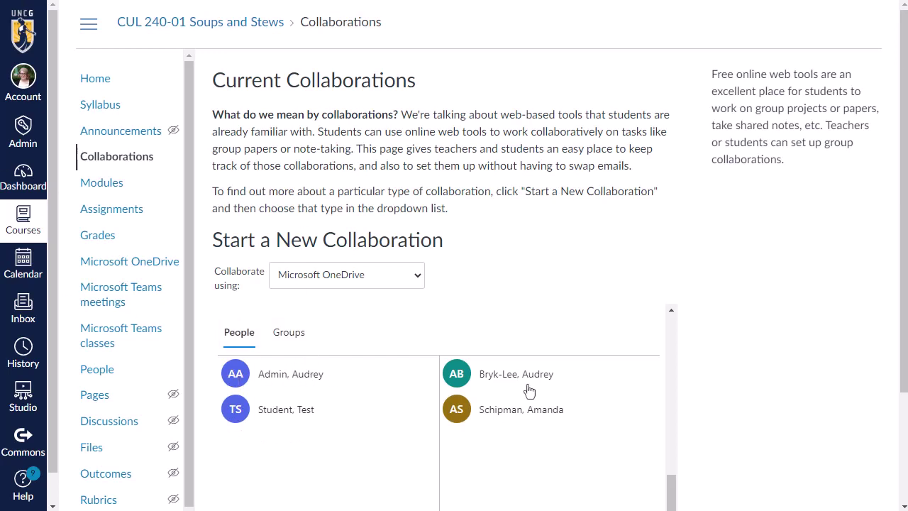
pyautogui.scroll(-1, 575, 281)
pyautogui.scroll(-1, 575, 282)
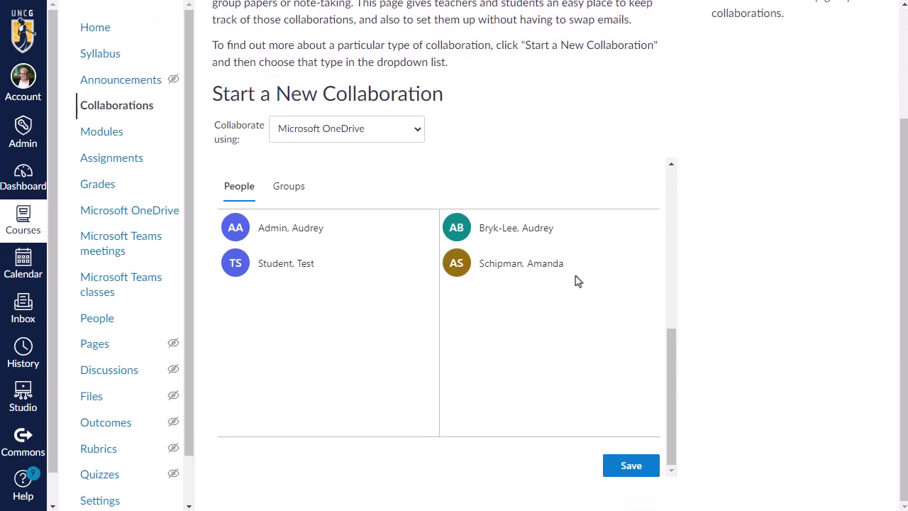
pyautogui.click(630, 472)
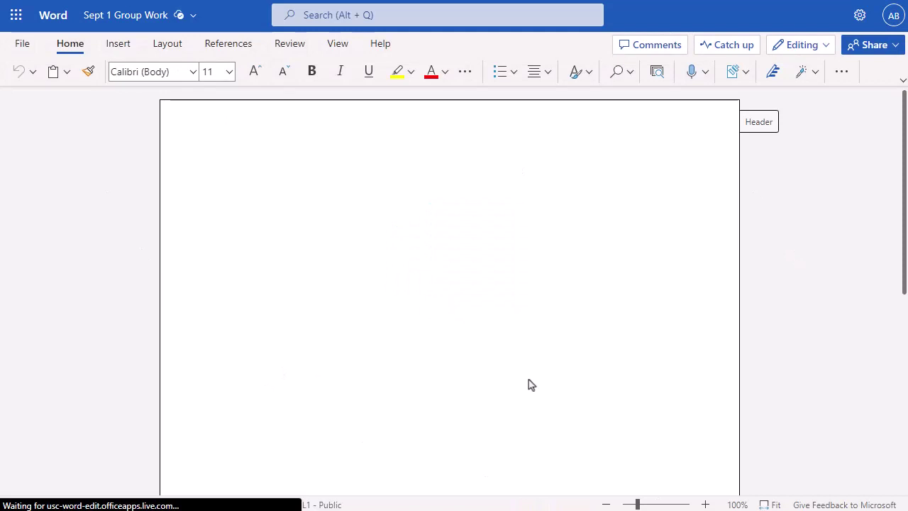
# Type 'do something' as the first line of the Sept 1 Group Work document
pyautogui.write('do something')
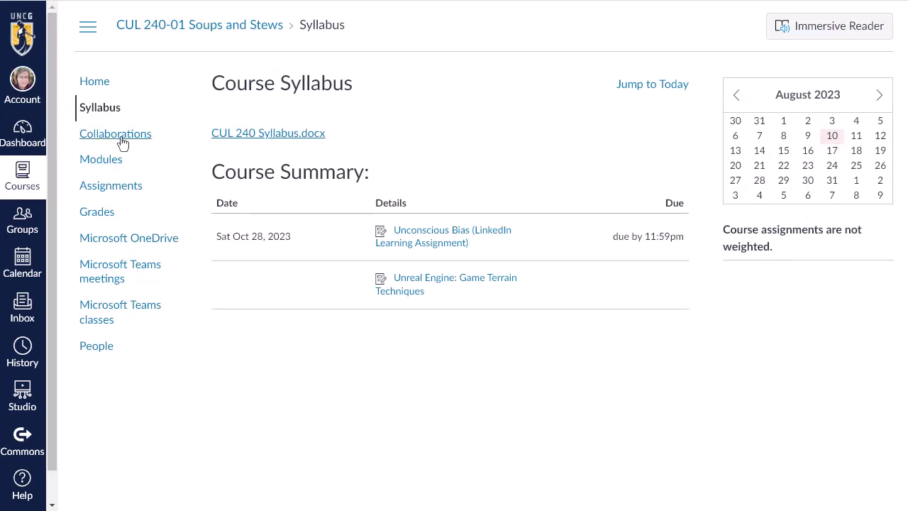
# Go from the Syllabus page to the course's Collaborations list
pyautogui.click(121, 142)
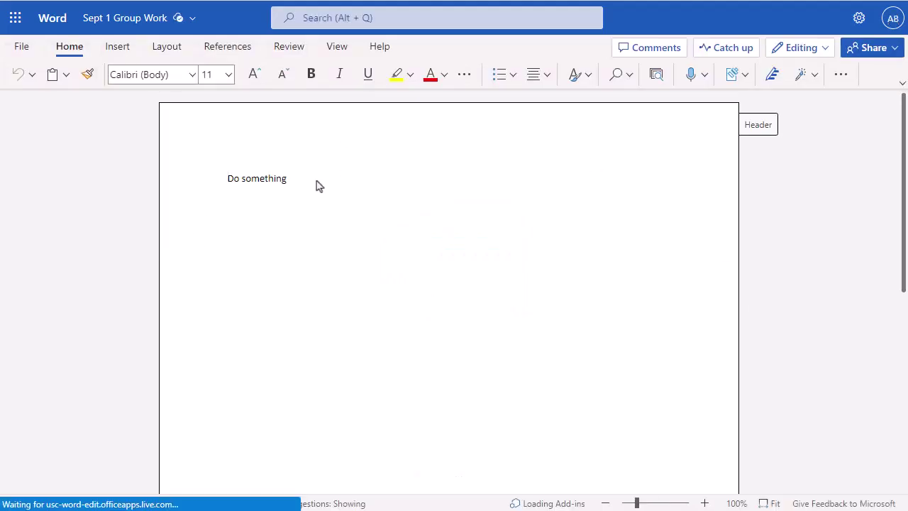
# Add 'Do something else' as a new line below 'Do something'
pyautogui.click(316, 182)
pyautogui.press('Return')
pyautogui.press('Return')
pyautogui.write('Do something else')
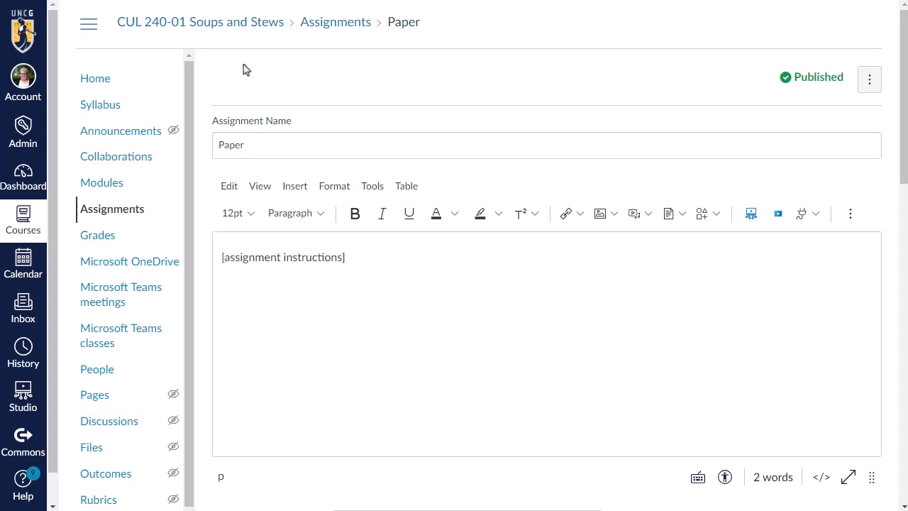
# Enable File Uploads as a Paper assignment submission type and save the assignment
pyautogui.scroll(-4, 205, 186)
pyautogui.scroll(-4, 204, 188)
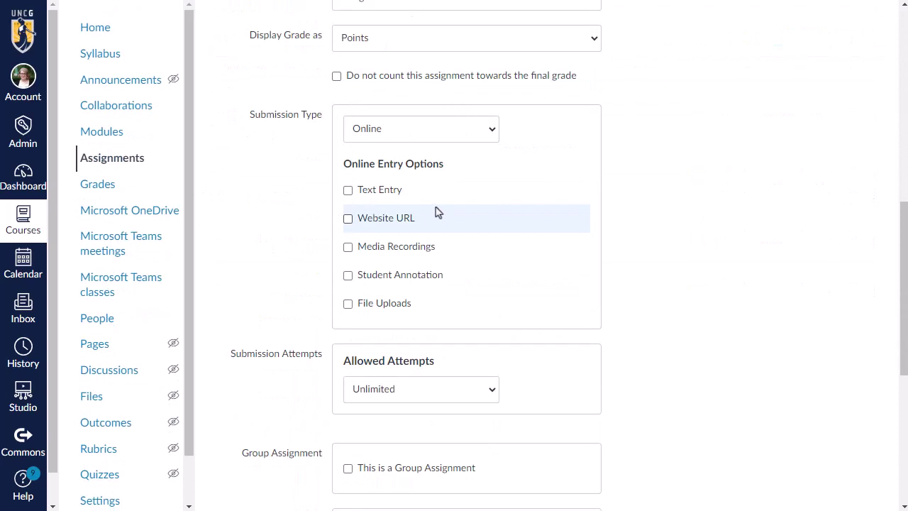
pyautogui.click(347, 304)
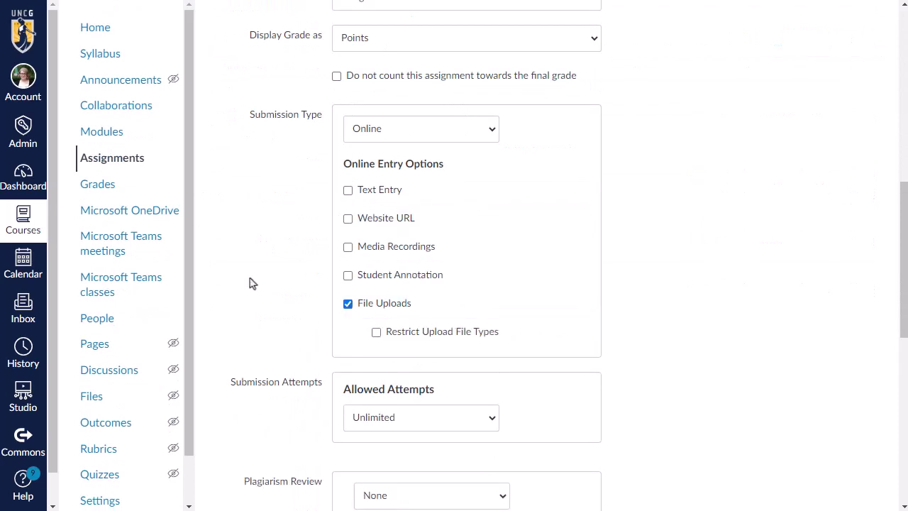
pyautogui.scroll(-5, 249, 282)
pyautogui.scroll(-3, 249, 282)
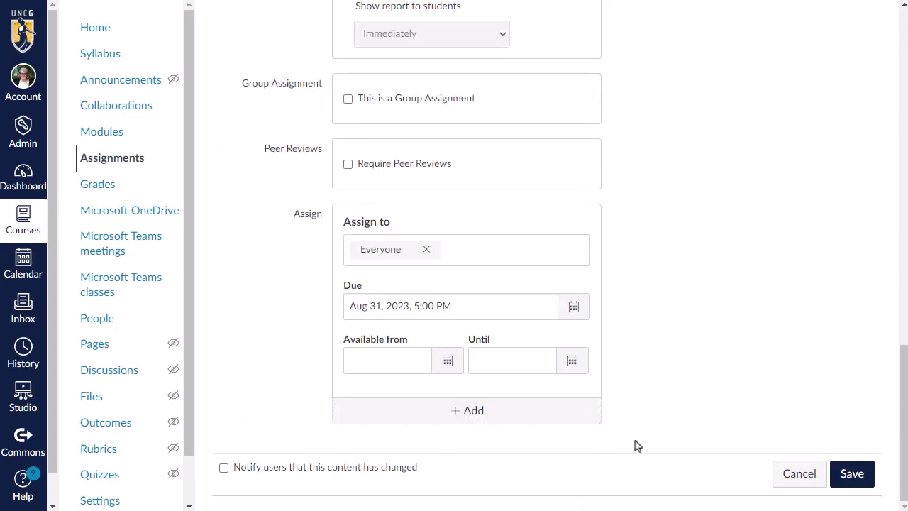
pyautogui.click(841, 473)
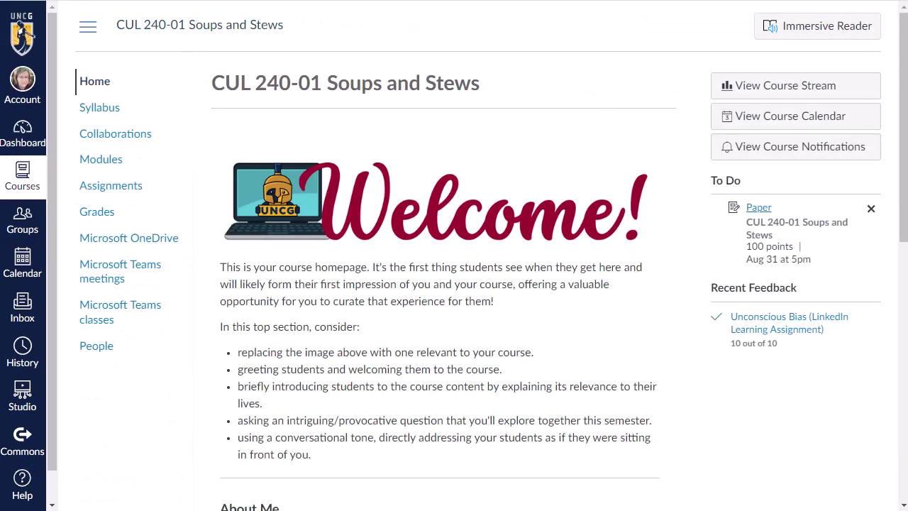
# Open the Paper assignment and choose to submit a file from Microsoft OneDrive
pyautogui.click(112, 190)
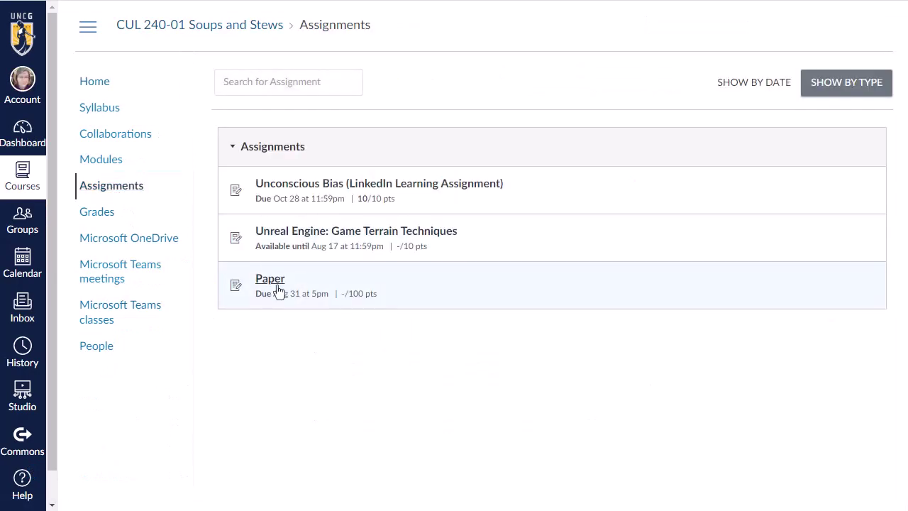
pyautogui.click(274, 282)
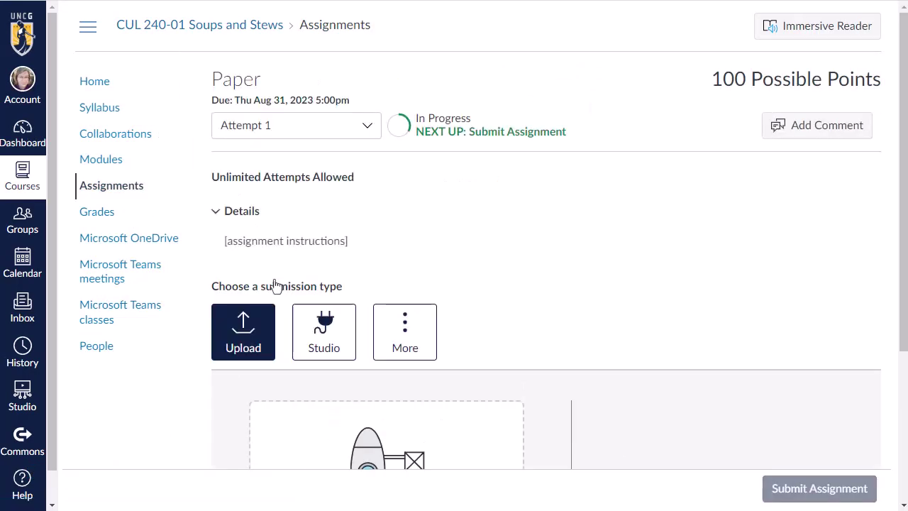
pyautogui.scroll(-2, 410, 251)
pyautogui.click(405, 202)
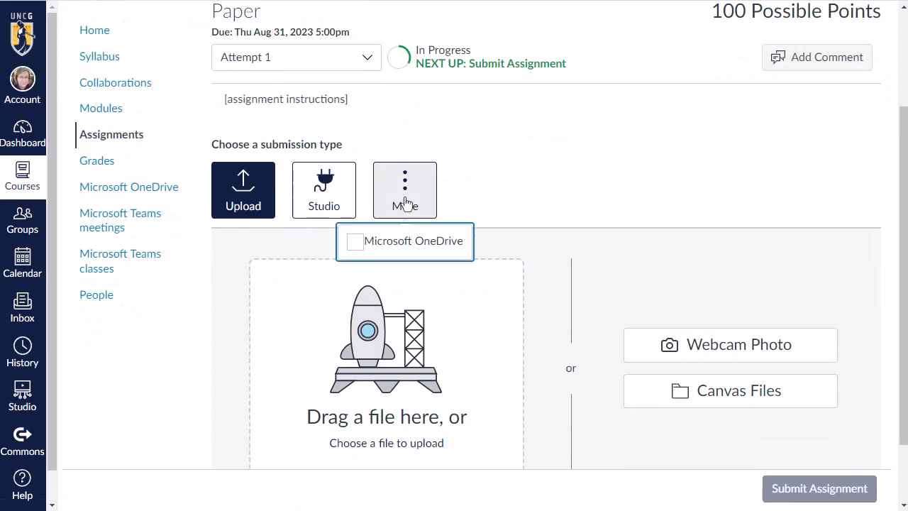
pyautogui.click(410, 245)
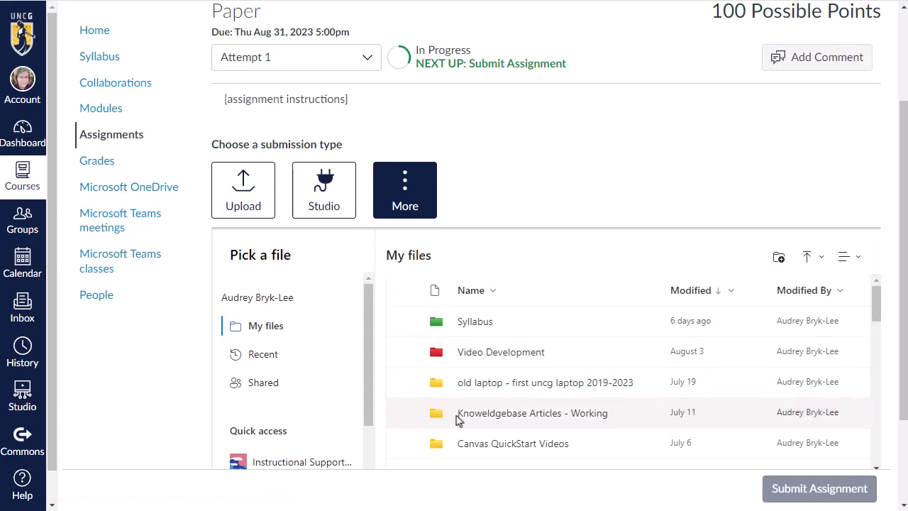
# Pick Portfolium.docx from the Knoweldgebase Articles - Working folder and submit it
pyautogui.click(488, 415)
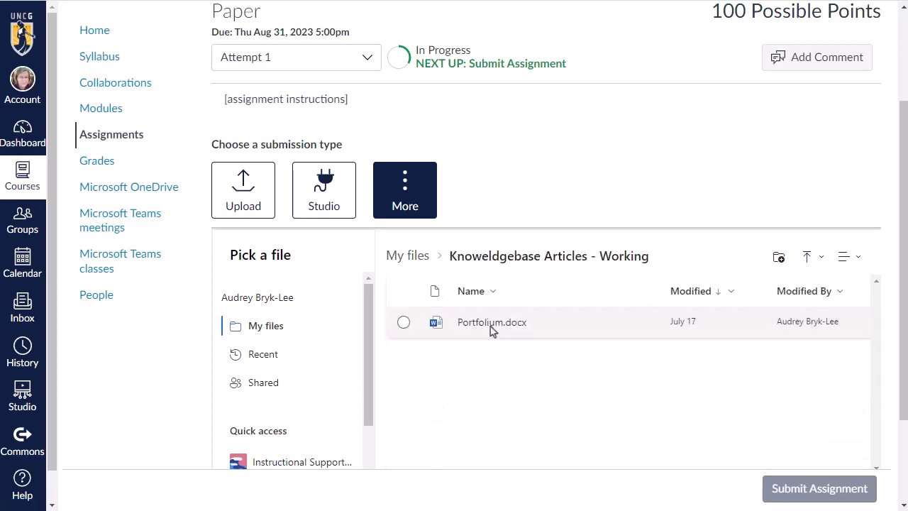
pyautogui.click(491, 329)
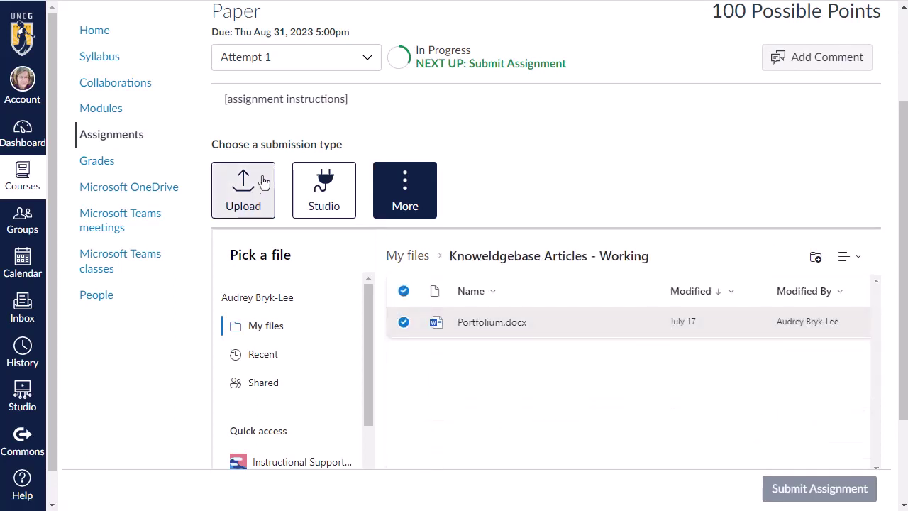
pyautogui.scroll(-2, 667, 390)
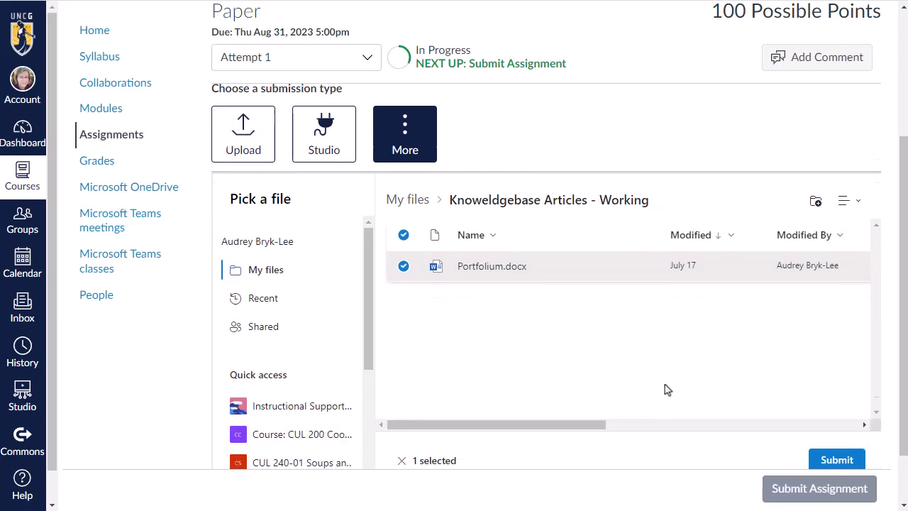
pyautogui.click(836, 396)
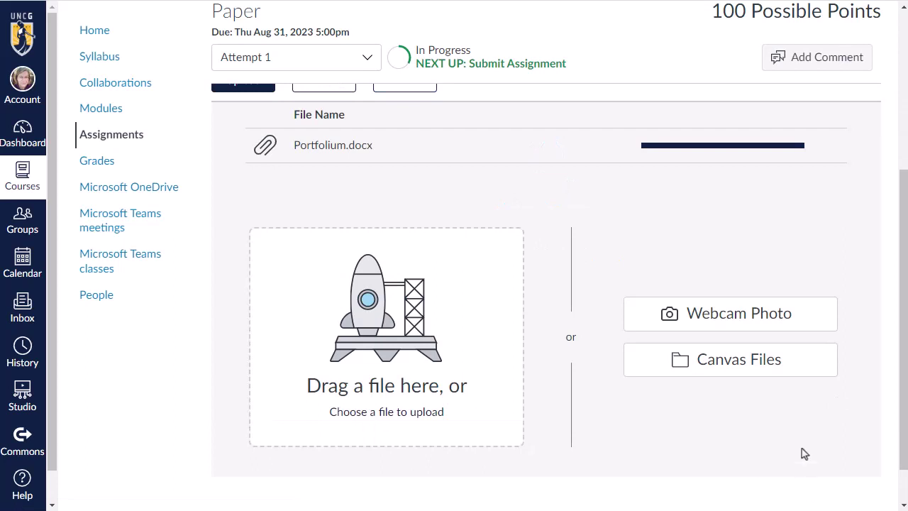
pyautogui.scroll(-1, 803, 442)
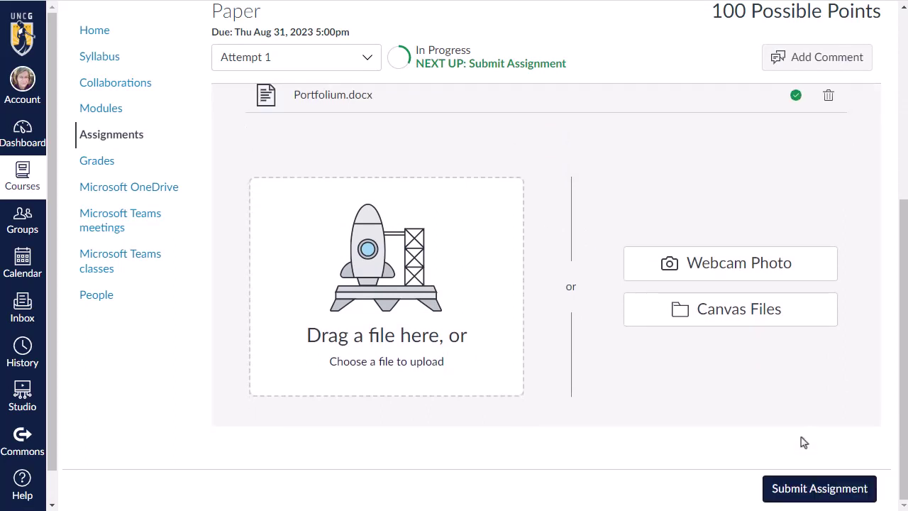
pyautogui.click(808, 497)
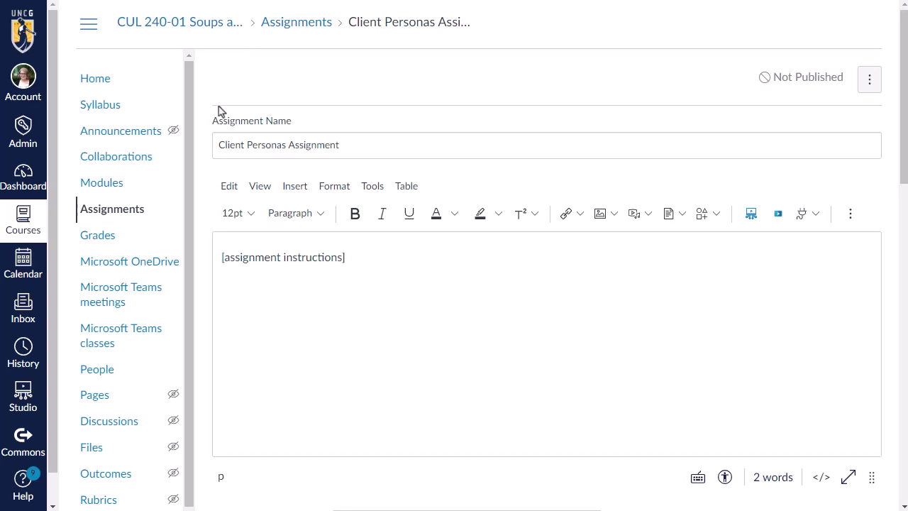
# Scroll the Client Personas Assignment editor down to its Submission Type settings
pyautogui.scroll(-5, 217, 115)
pyautogui.scroll(-3, 218, 115)
pyautogui.scroll(-2, 217, 116)
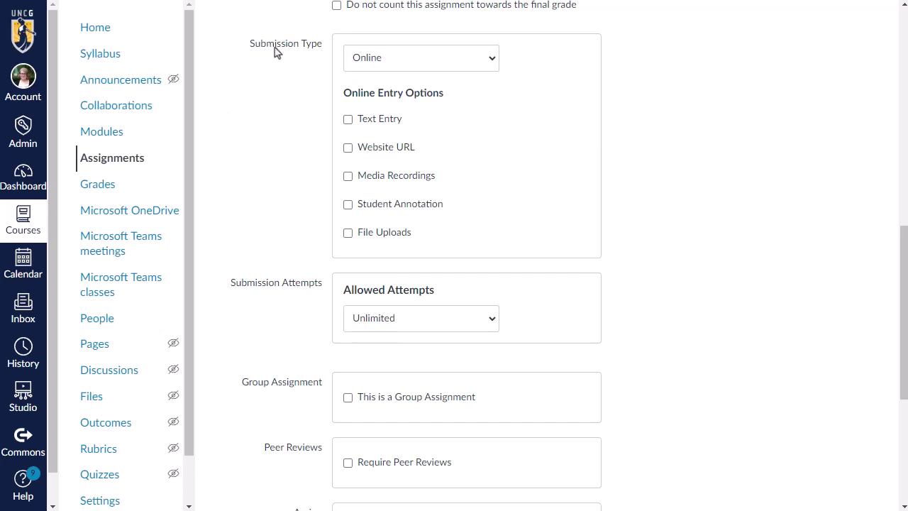
# Set the submission type to External Tool using Microsoft OneDrive
pyautogui.click(364, 63)
pyautogui.click(366, 115)
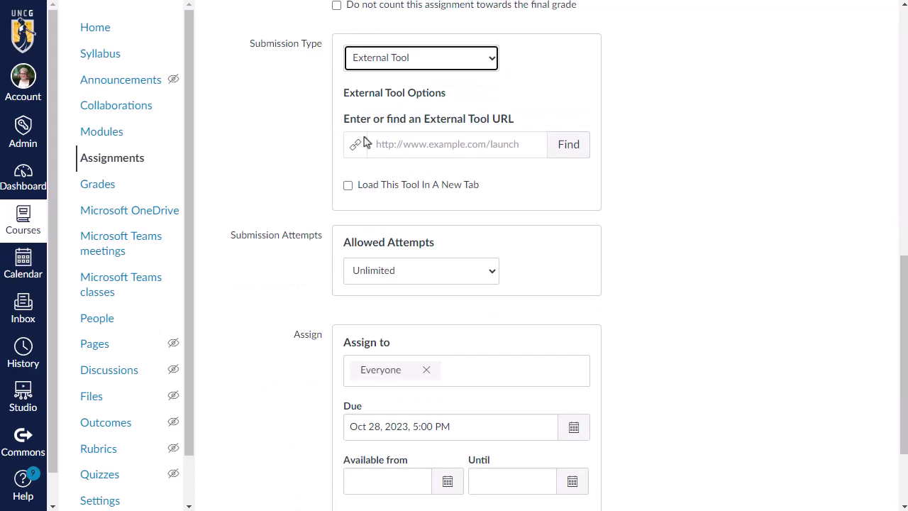
pyautogui.click(565, 148)
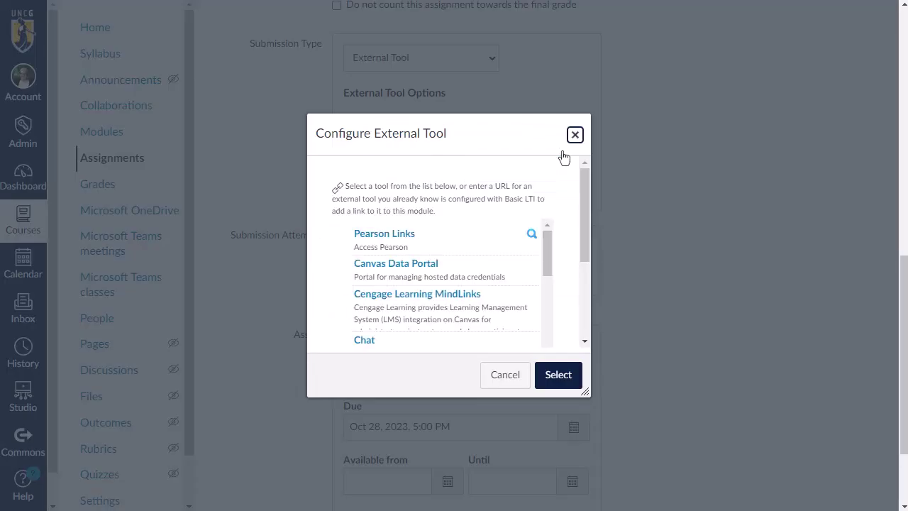
pyautogui.scroll(-1, 437, 312)
pyautogui.scroll(-3, 438, 312)
pyautogui.scroll(-2, 437, 309)
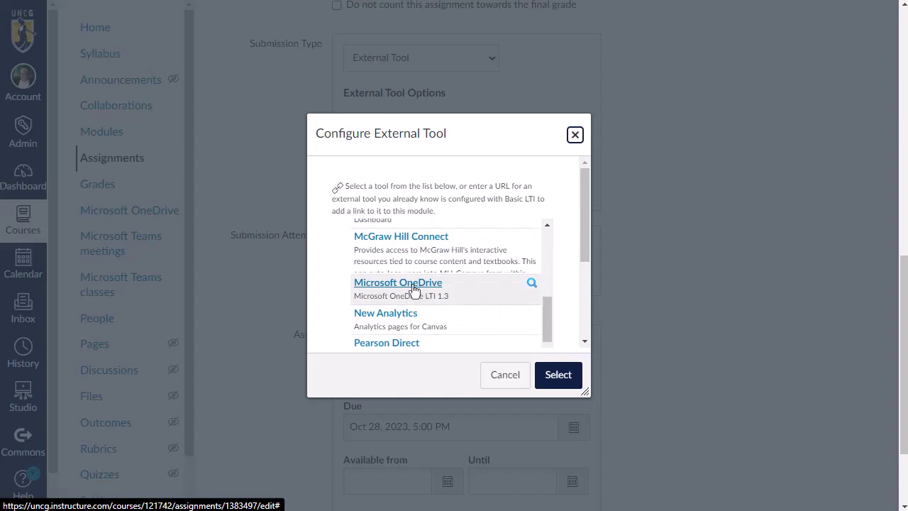
pyautogui.click(415, 289)
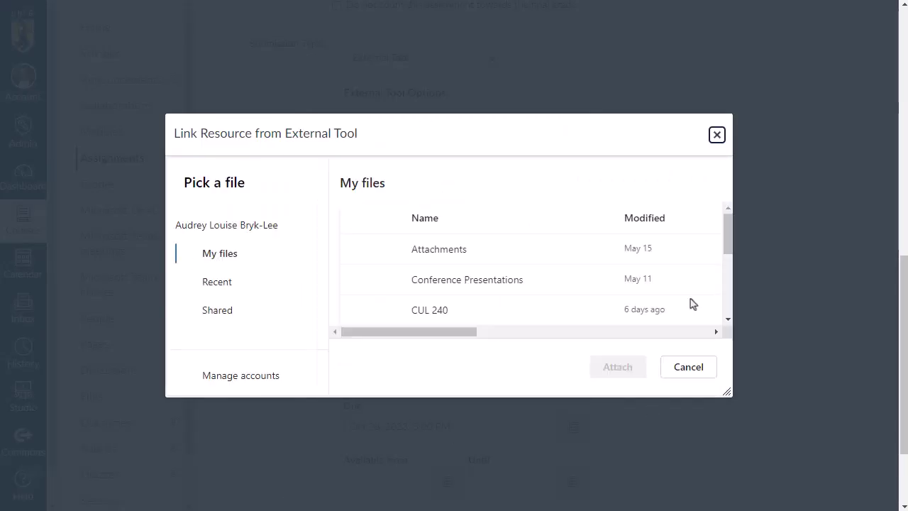
# Attach Client Personas.pptx from OneDrive as the assignment's linked file
pyautogui.scroll(-2, 431, 288)
pyautogui.scroll(1, 434, 287)
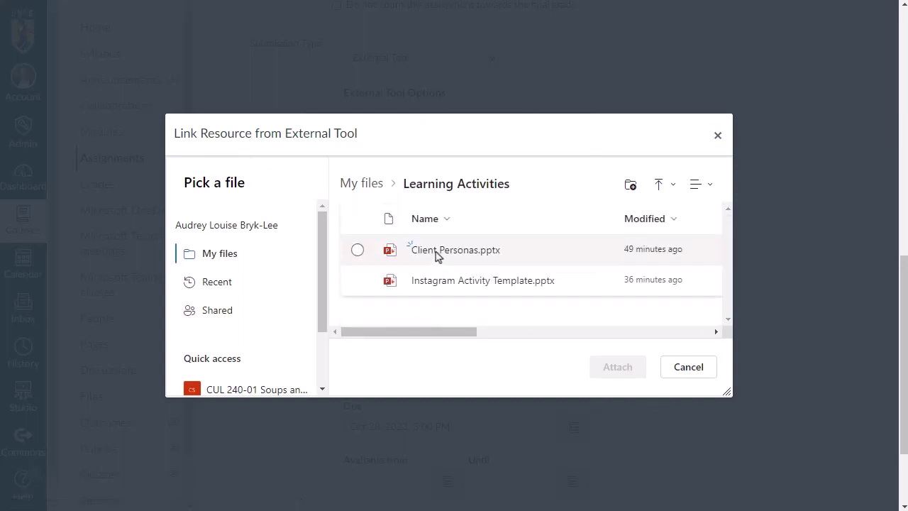
pyautogui.click(436, 253)
pyautogui.click(611, 375)
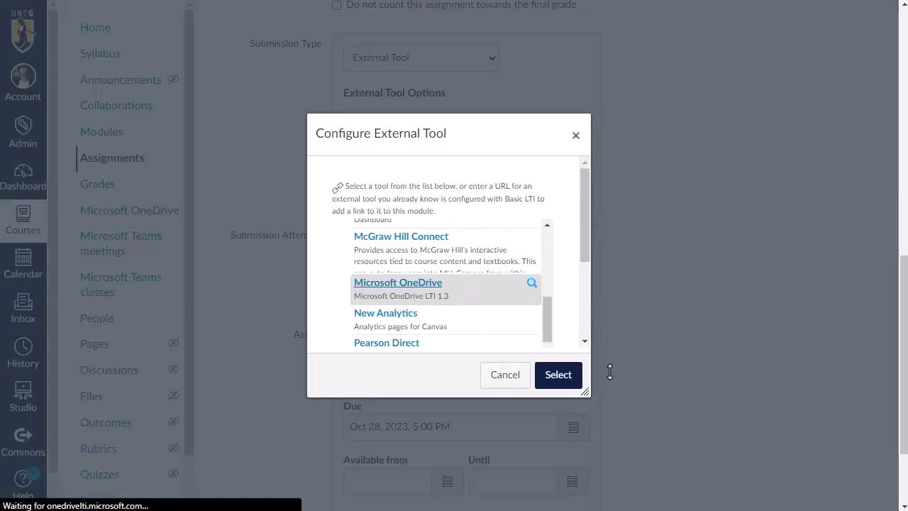
pyautogui.click(550, 377)
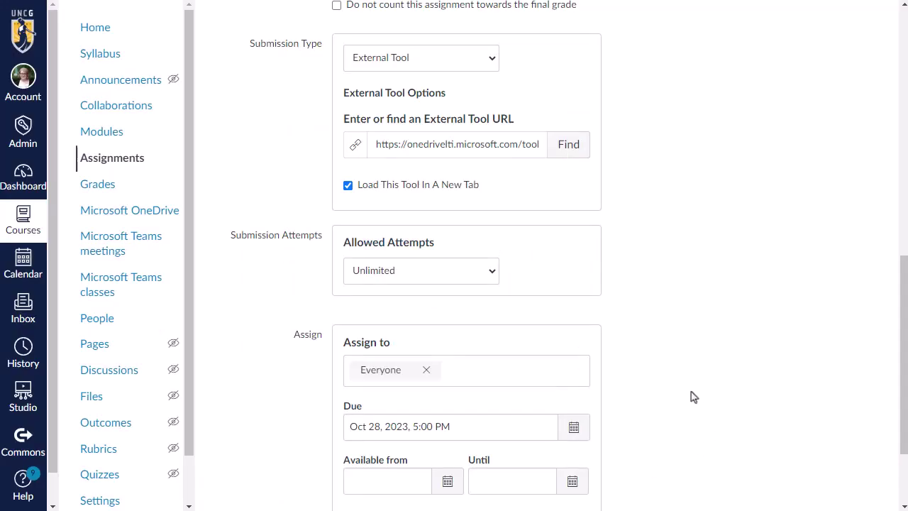
# Uncheck 'Load This Tool In A New Tab' and Save & Publish the Client Personas Assignment
pyautogui.scroll(-3, 693, 396)
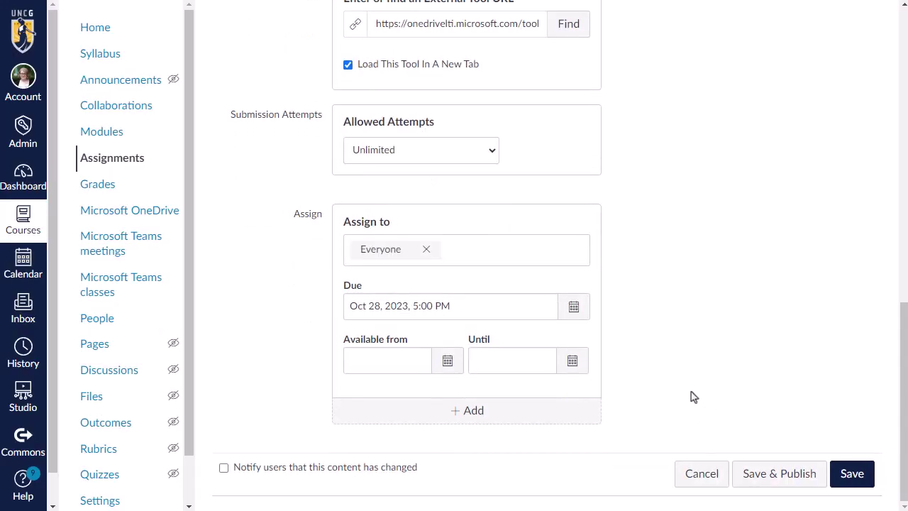
pyautogui.click(348, 67)
pyautogui.click(769, 487)
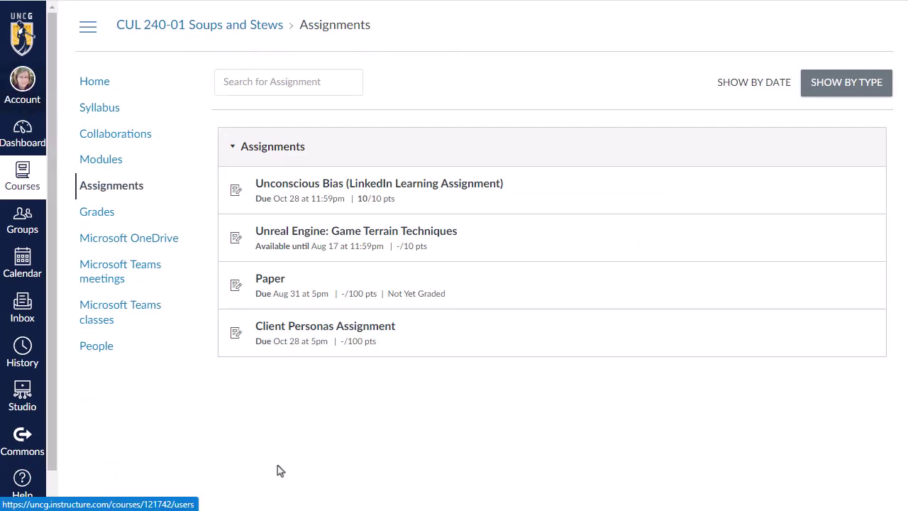
# As a student, open Client Personas Assignment and edit its template in PowerPoint for the web
pyautogui.click(326, 335)
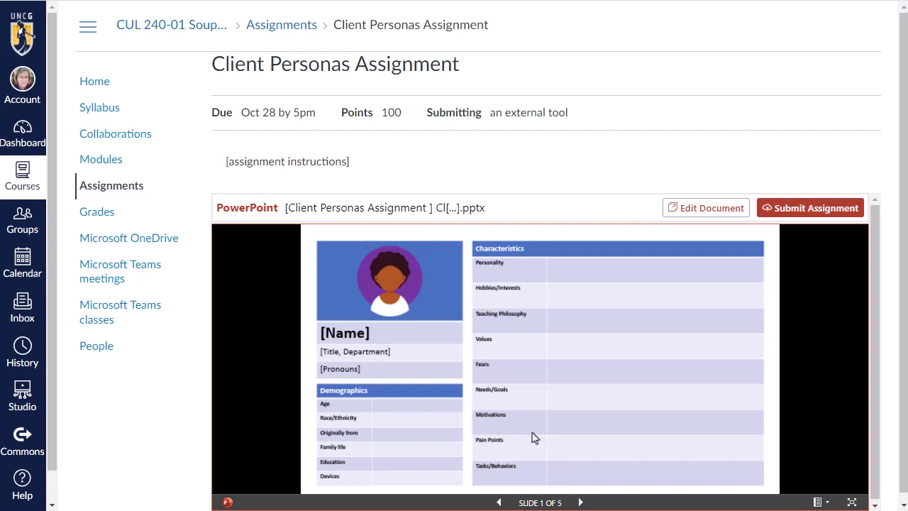
pyautogui.click(685, 211)
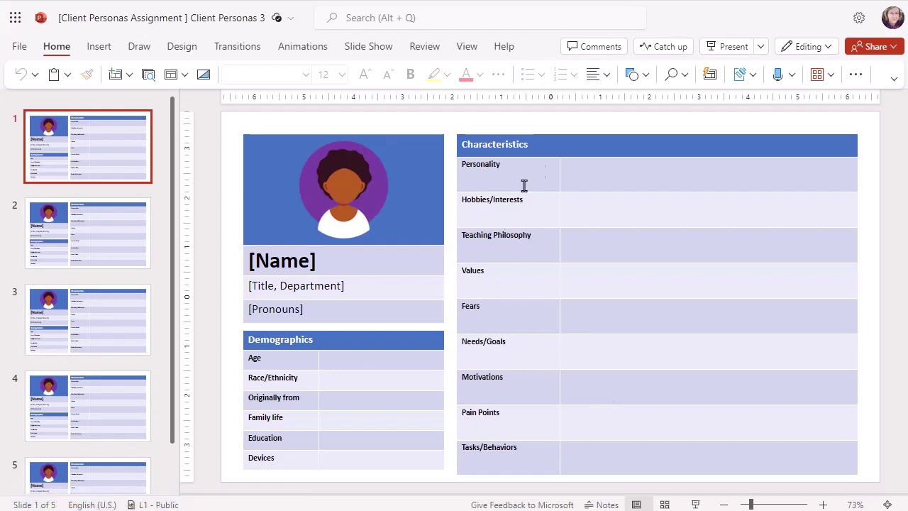
# Type sample text in the Personality cell and draw yellow highlighter loops over the Characteristics table
pyautogui.click(579, 174)
pyautogui.write('Ljasd')
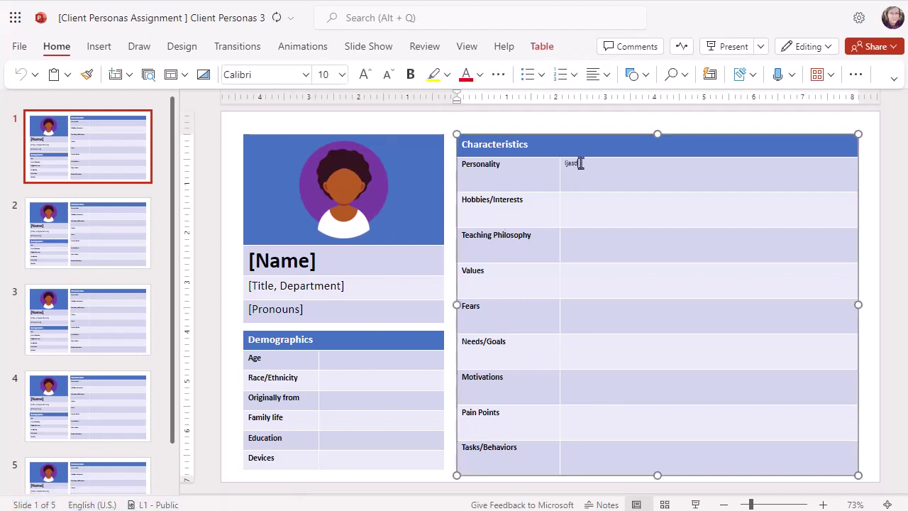
pyautogui.write('flj asdf ljsadflj as')
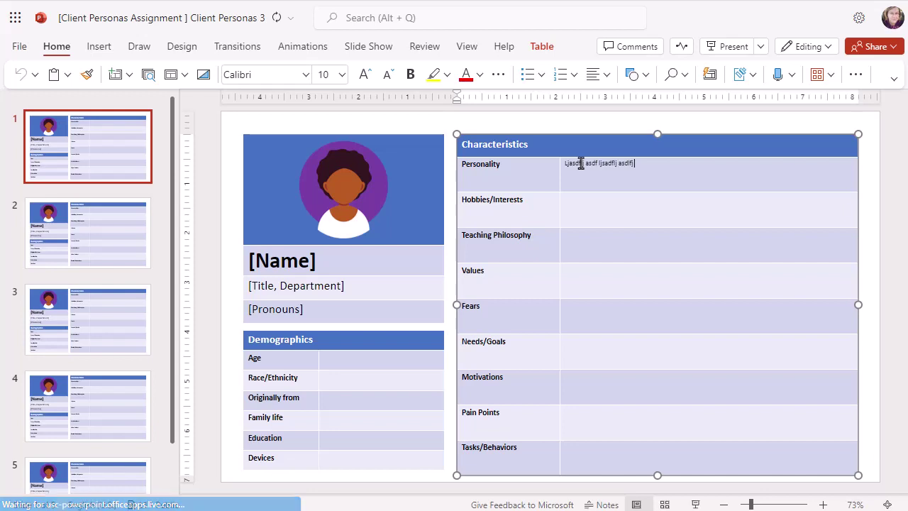
pyautogui.write('df')
pyautogui.click(146, 52)
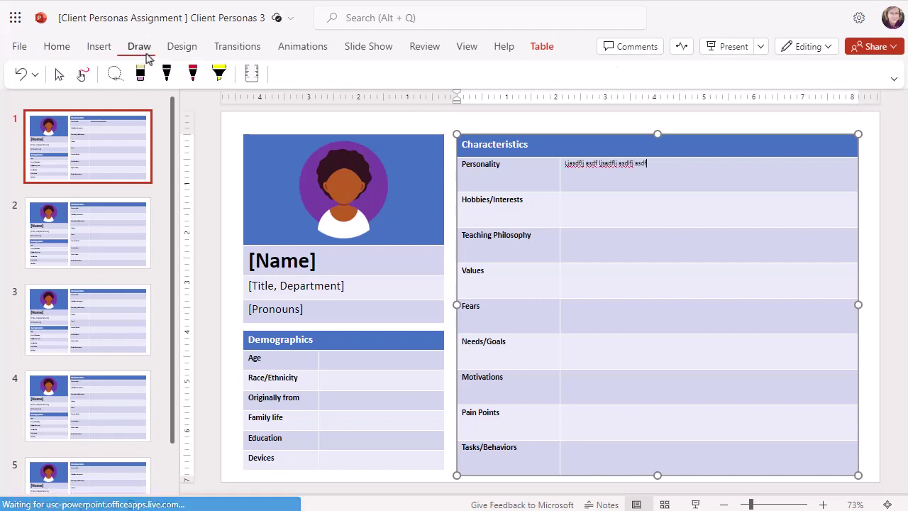
pyautogui.click(219, 74)
pyautogui.moveTo(526, 225); pyautogui.dragTo(544, 425)
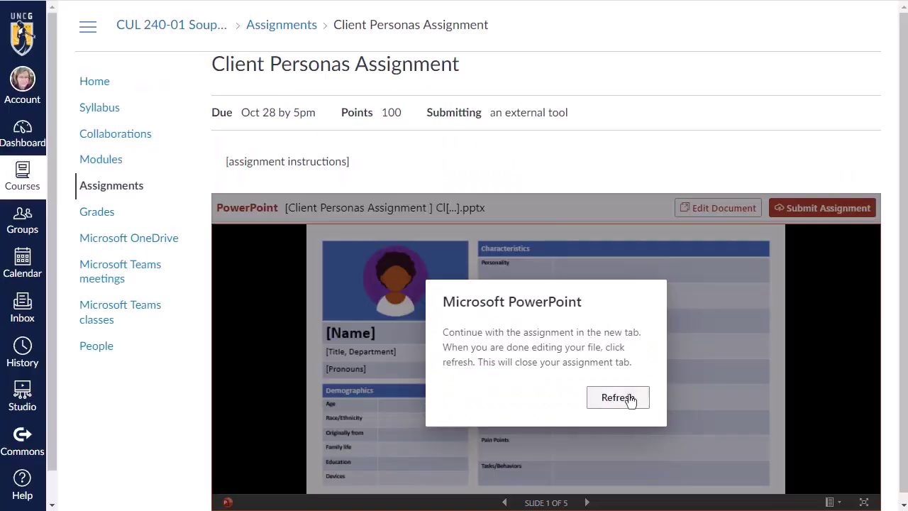
# Refresh the embedded Client Personas presentation to show the edits, then submit the assignment
pyautogui.click(630, 397)
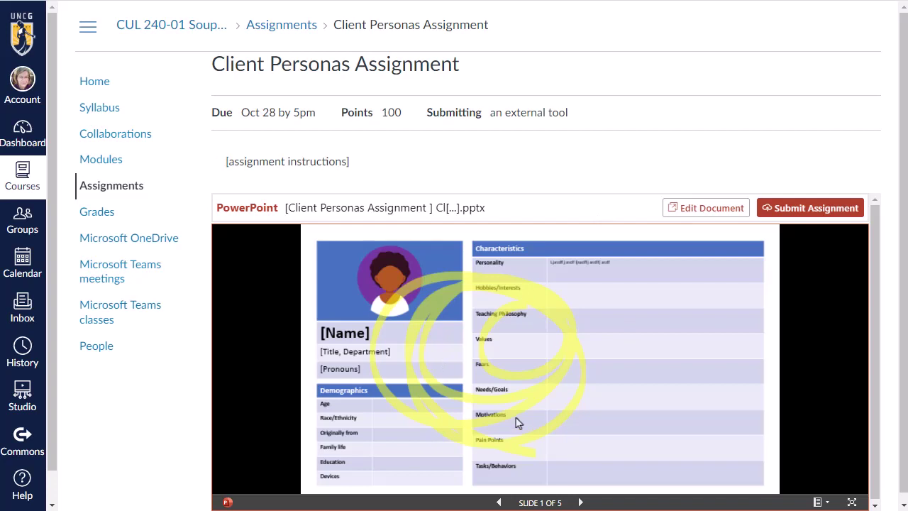
pyautogui.click(806, 214)
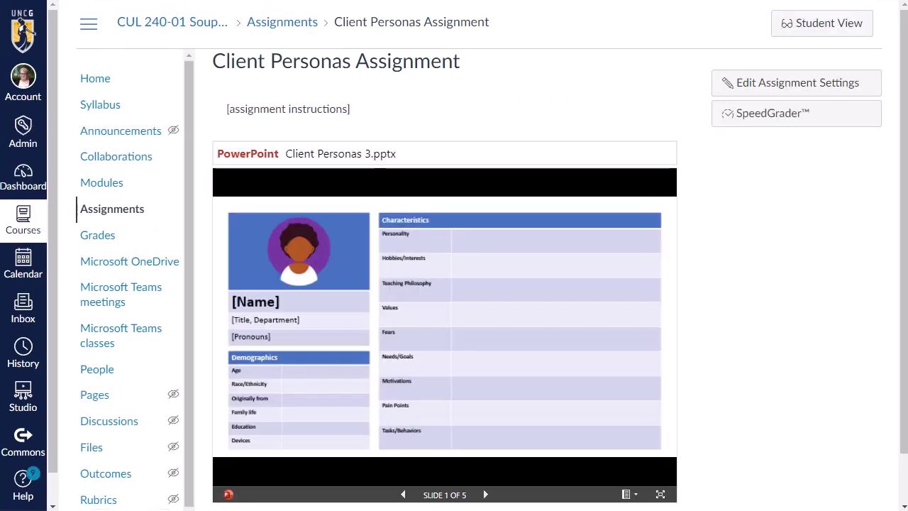
# Open the Client Personas submission in SpeedGrader and scroll to the highlighted Personality slide
pyautogui.click(767, 126)
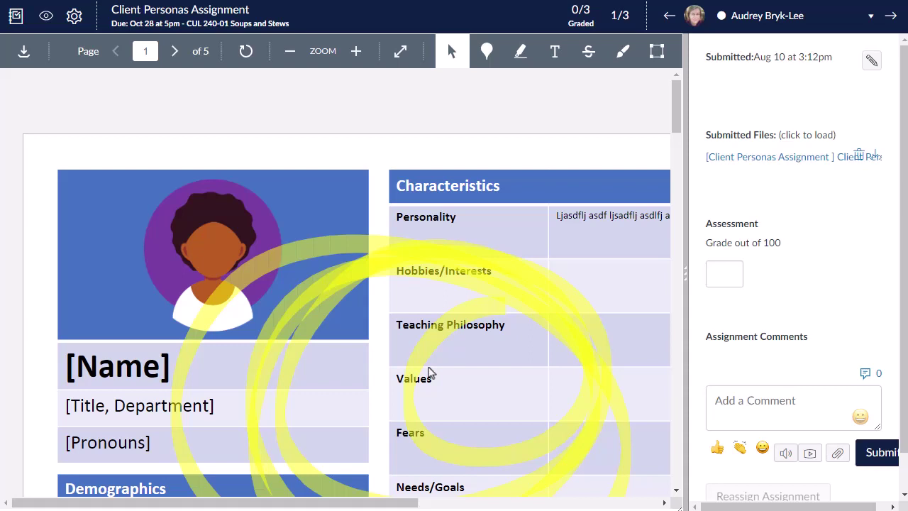
pyautogui.scroll(-2, 360, 306)
pyautogui.scroll(-1, 359, 306)
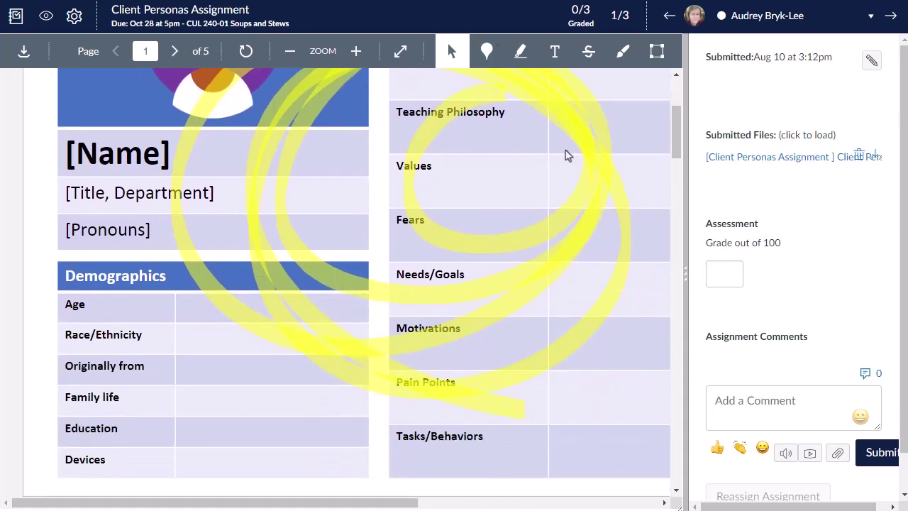